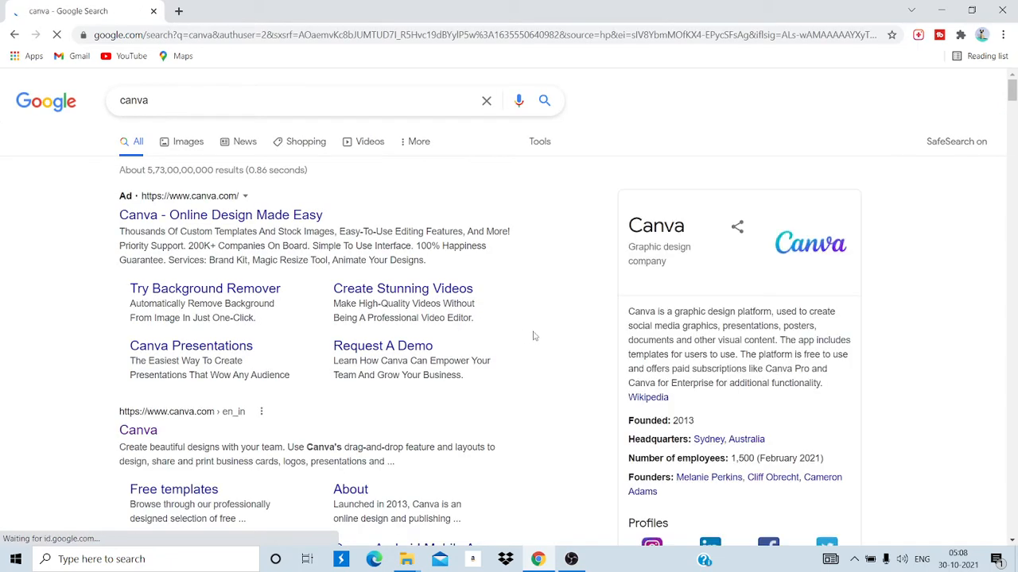
Step: Open the Canva website, search for "instagram post" and choose the 1080 × 1080 px Instagram Post format
{"action": "left_click", "coordinate": [149, 435]}
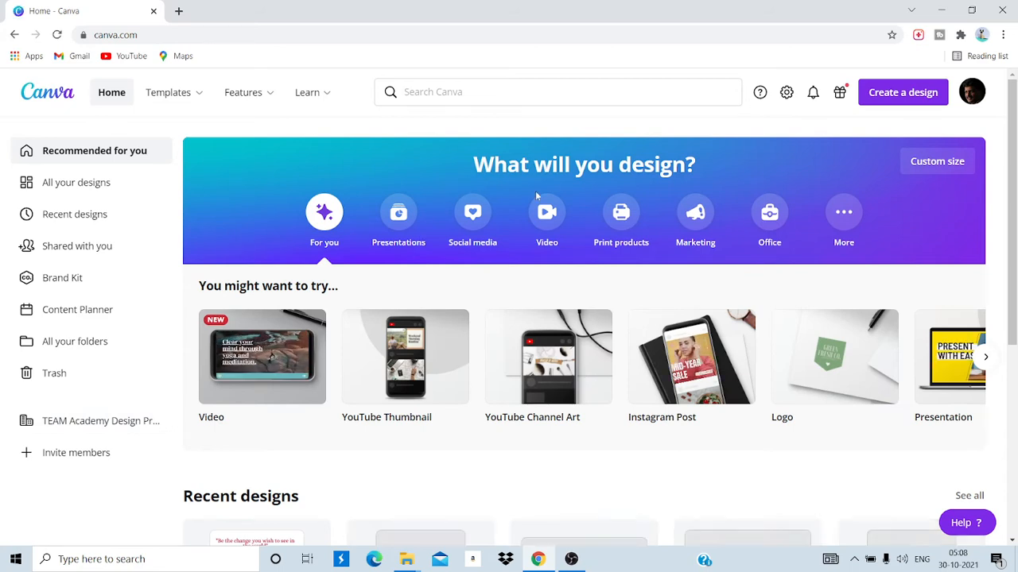
{"action": "left_click", "coordinate": [500, 91]}
{"action": "type", "text": "insta"}
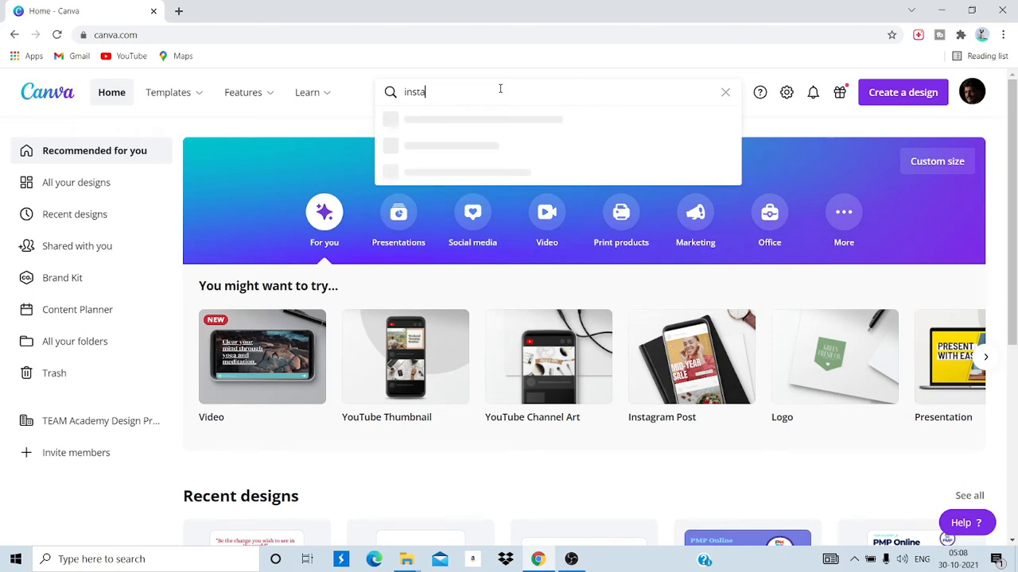
{"action": "type", "text": "gram pos"}
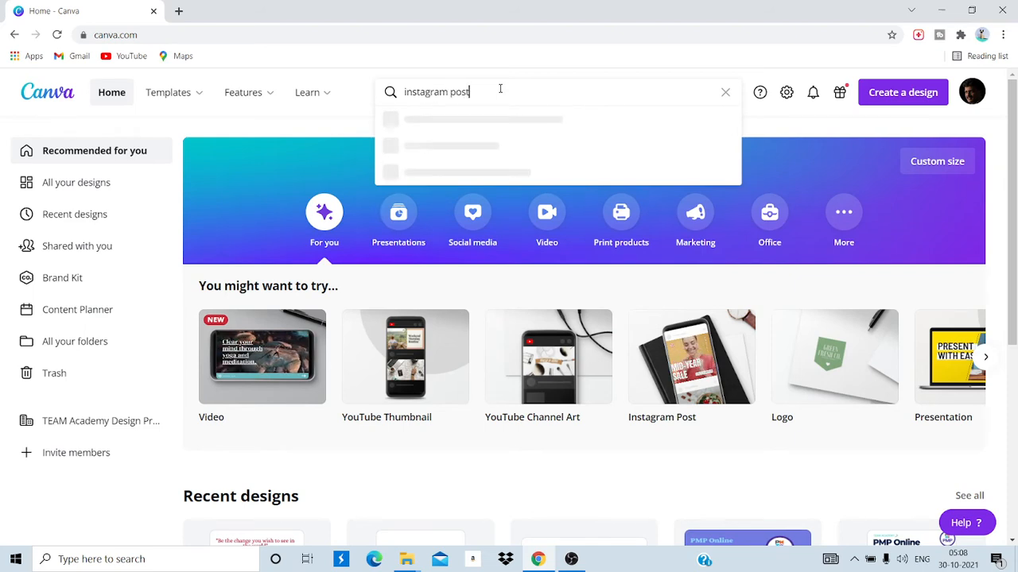
{"action": "type", "text": "t"}
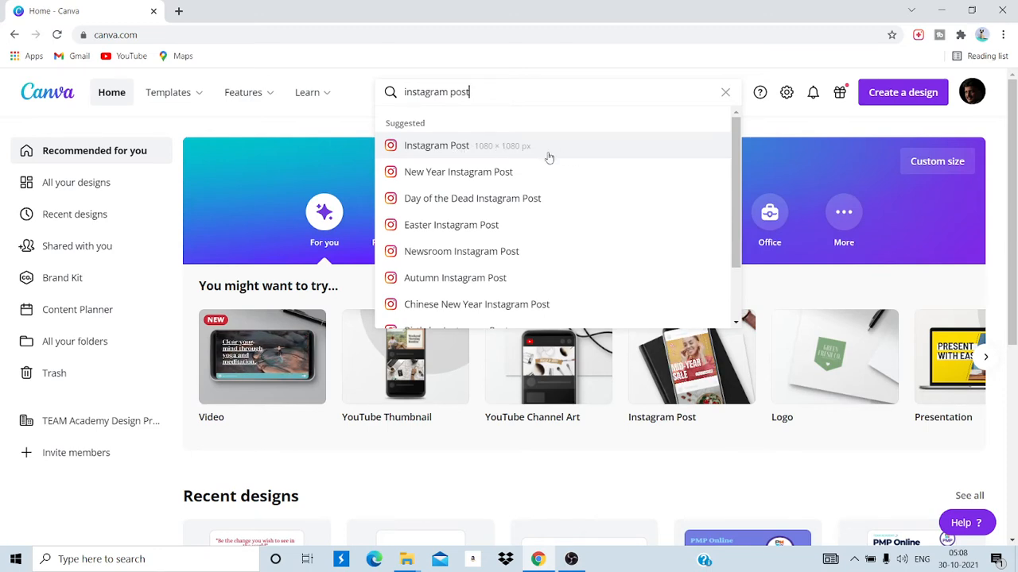
{"action": "left_click", "coordinate": [482, 148]}
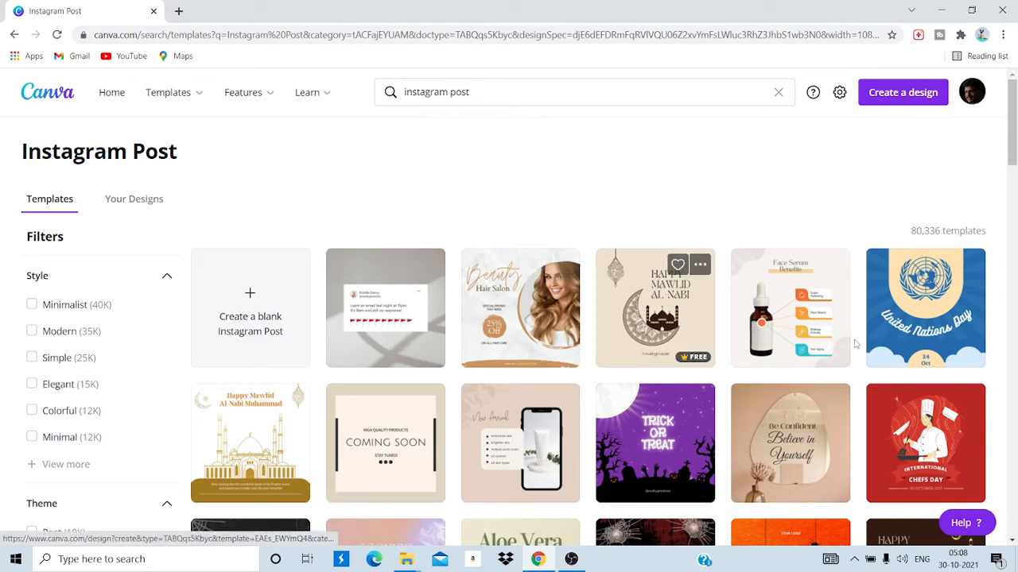
Step: Browse the Instagram Post templates and open the brown laptop template headed "Grow Your Business With Us"
{"action": "scroll", "coordinate": [497, 242], "scroll_direction": "down", "scroll_amount": 2}
{"action": "scroll", "coordinate": [498, 242], "scroll_direction": "down", "scroll_amount": 6}
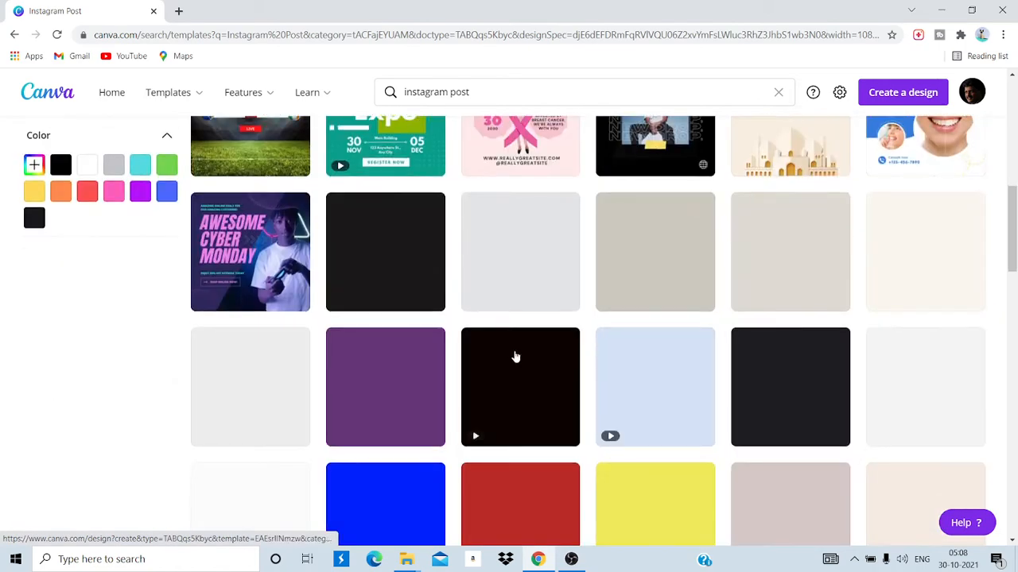
{"action": "scroll", "coordinate": [779, 322], "scroll_direction": "up", "scroll_amount": 3}
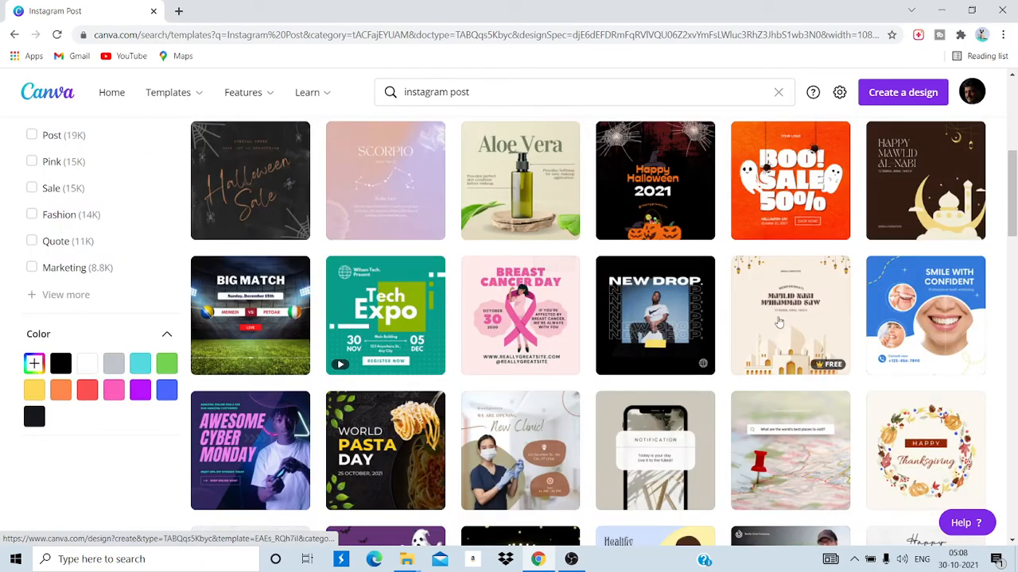
{"action": "scroll", "coordinate": [779, 322], "scroll_direction": "down", "scroll_amount": 4}
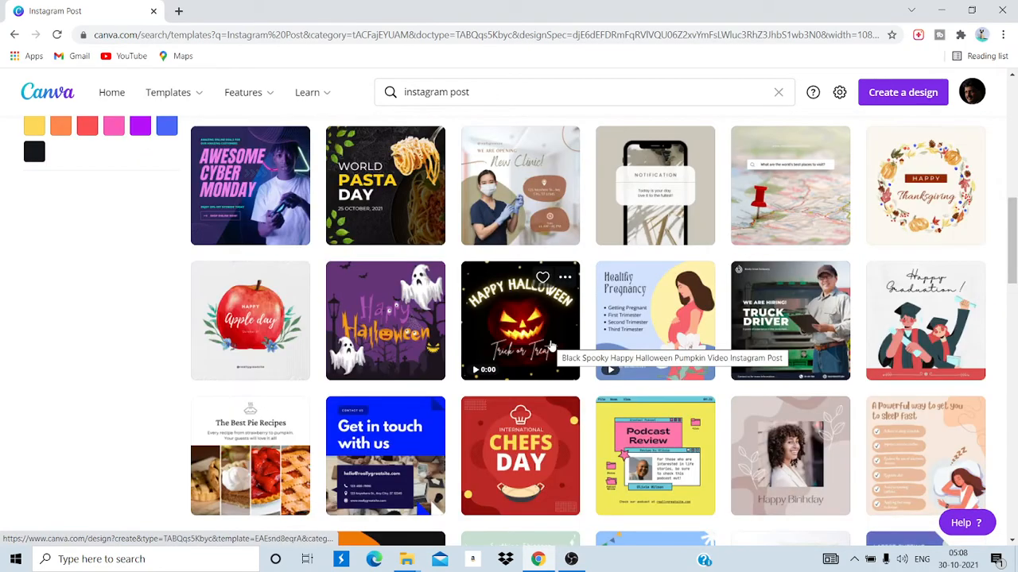
{"action": "scroll", "coordinate": [552, 347], "scroll_direction": "up", "scroll_amount": 9}
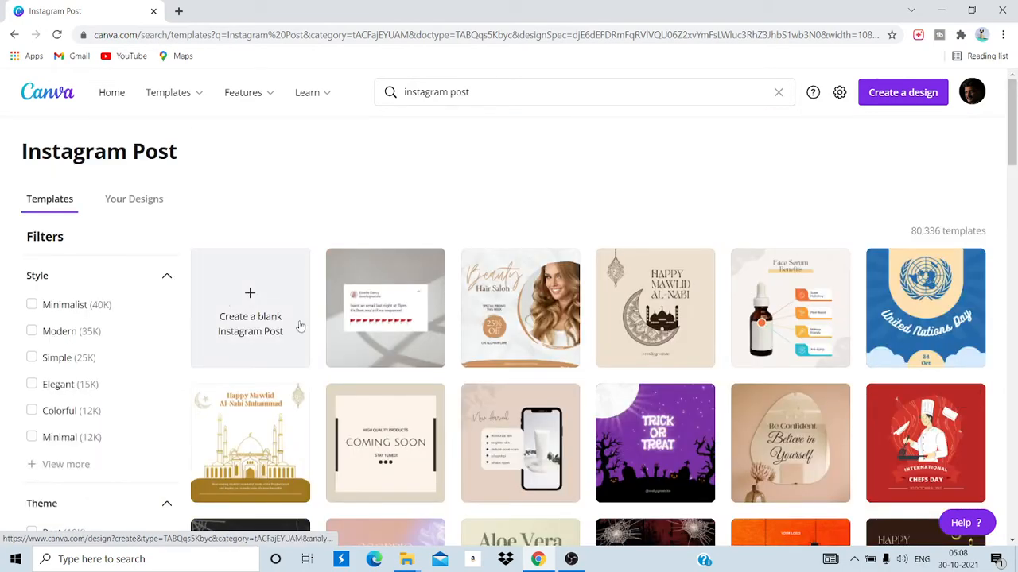
{"action": "left_click", "coordinate": [258, 320]}
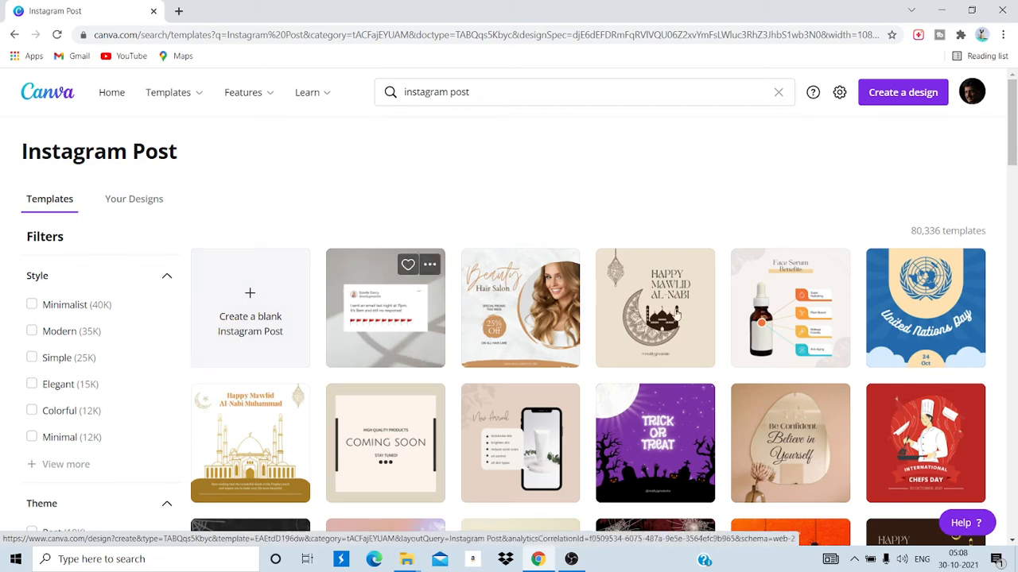
{"action": "scroll", "coordinate": [889, 320], "scroll_direction": "down", "scroll_amount": 2}
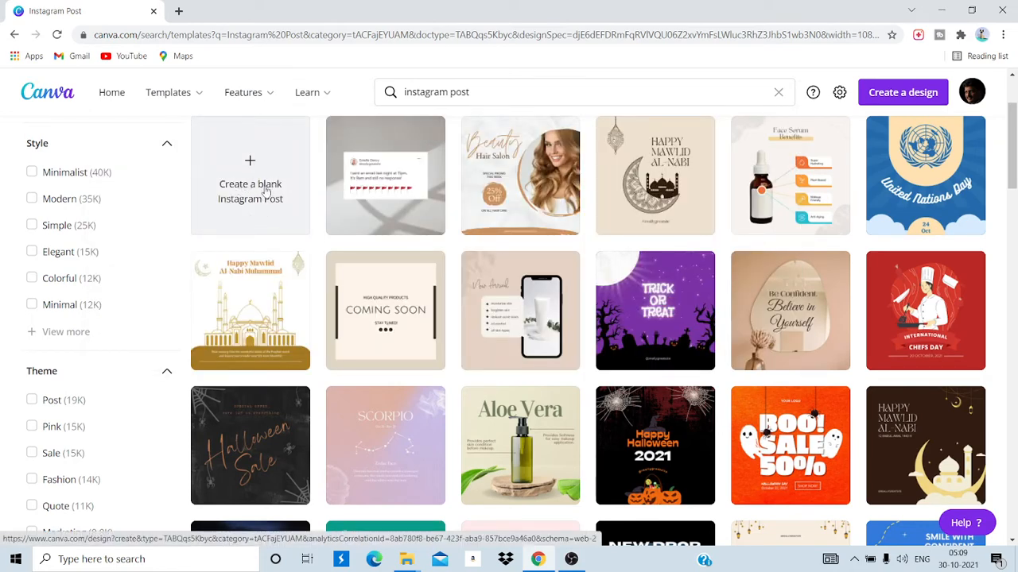
{"action": "scroll", "coordinate": [938, 348], "scroll_direction": "down", "scroll_amount": 5}
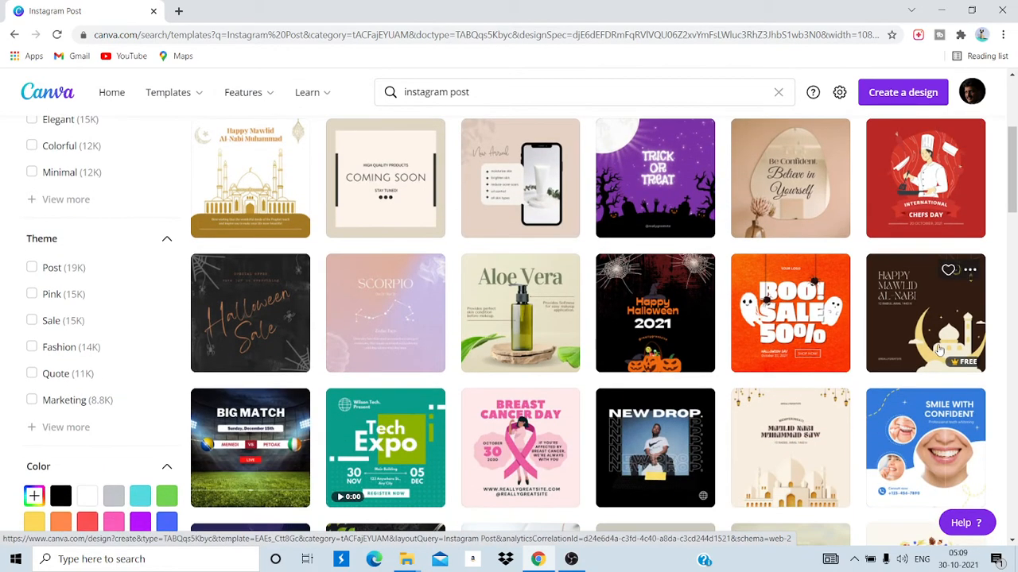
{"action": "scroll", "coordinate": [940, 350], "scroll_direction": "down", "scroll_amount": 3}
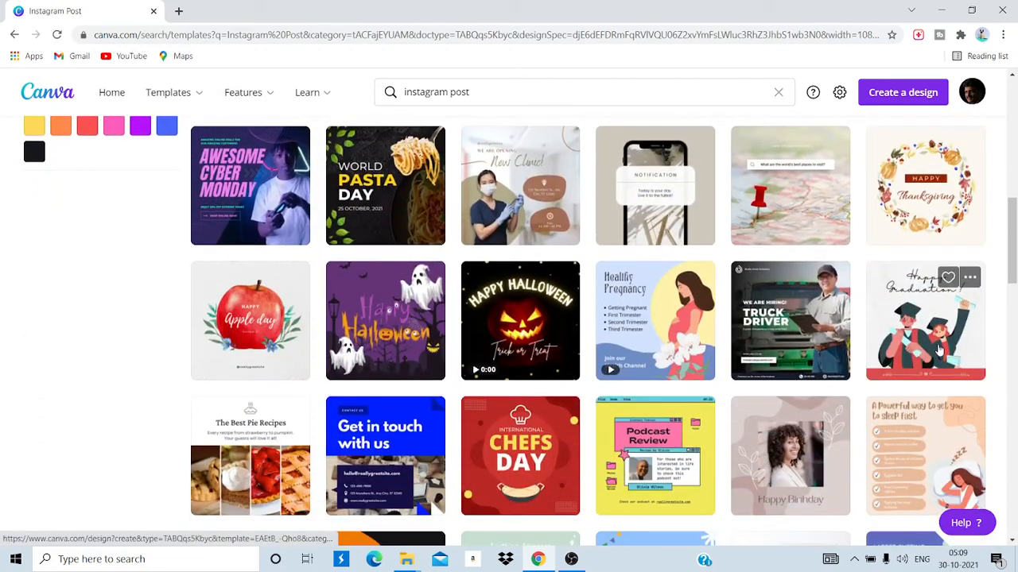
{"action": "scroll", "coordinate": [940, 350], "scroll_direction": "down", "scroll_amount": 3}
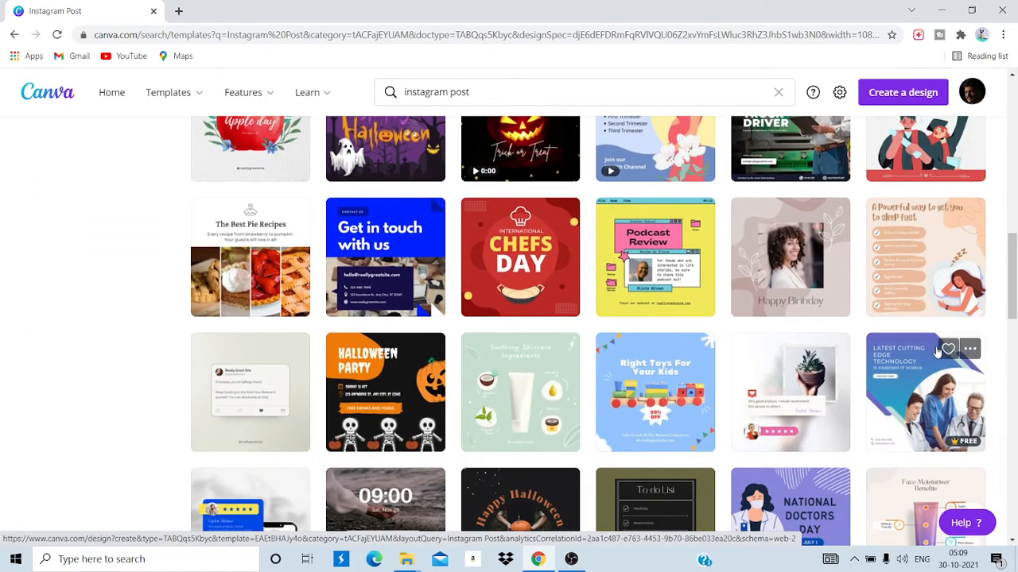
{"action": "scroll", "coordinate": [938, 353], "scroll_direction": "down", "scroll_amount": 3}
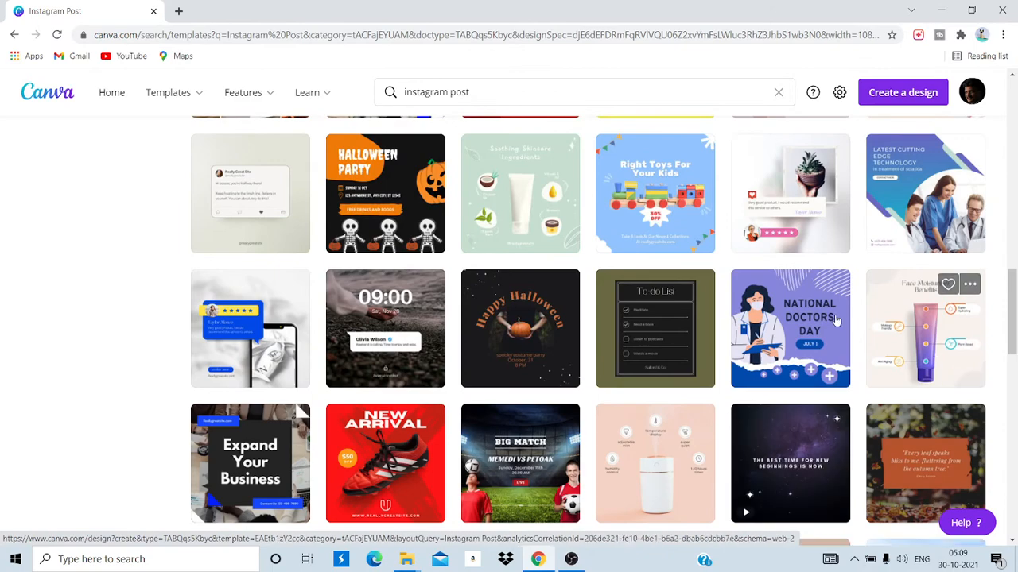
{"action": "scroll", "coordinate": [836, 320], "scroll_direction": "down", "scroll_amount": 2}
{"action": "scroll", "coordinate": [836, 321], "scroll_direction": "down", "scroll_amount": 3}
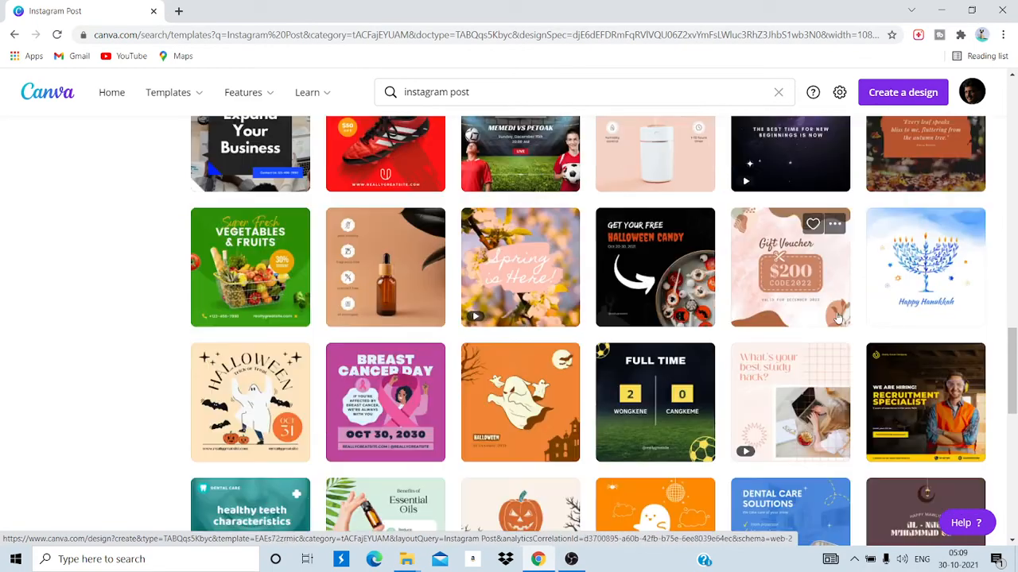
{"action": "scroll", "coordinate": [837, 315], "scroll_direction": "down", "scroll_amount": 2}
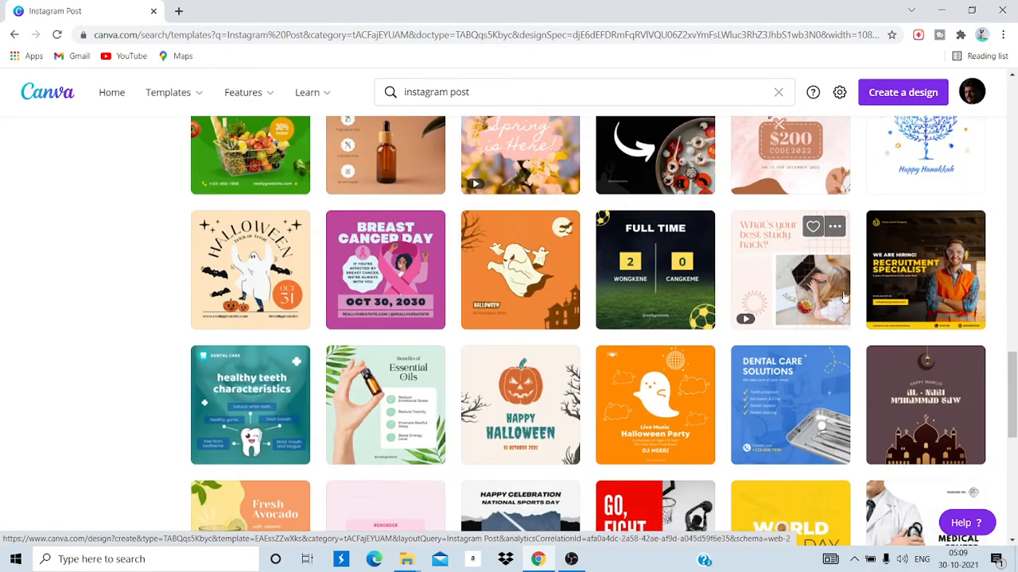
{"action": "scroll", "coordinate": [843, 302], "scroll_direction": "down", "scroll_amount": 2}
{"action": "scroll", "coordinate": [843, 298], "scroll_direction": "down", "scroll_amount": 5}
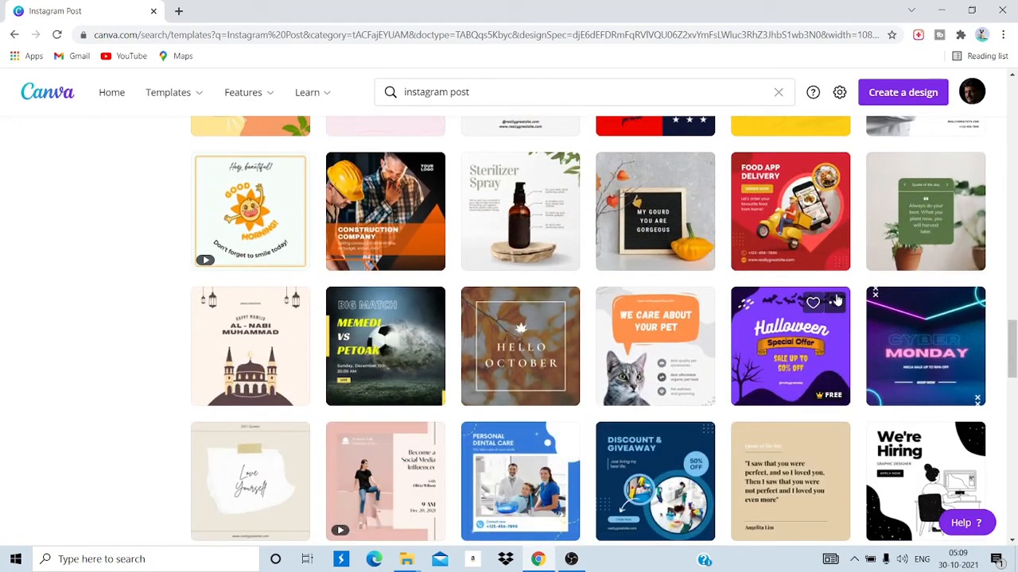
{"action": "scroll", "coordinate": [837, 302], "scroll_direction": "down", "scroll_amount": 5}
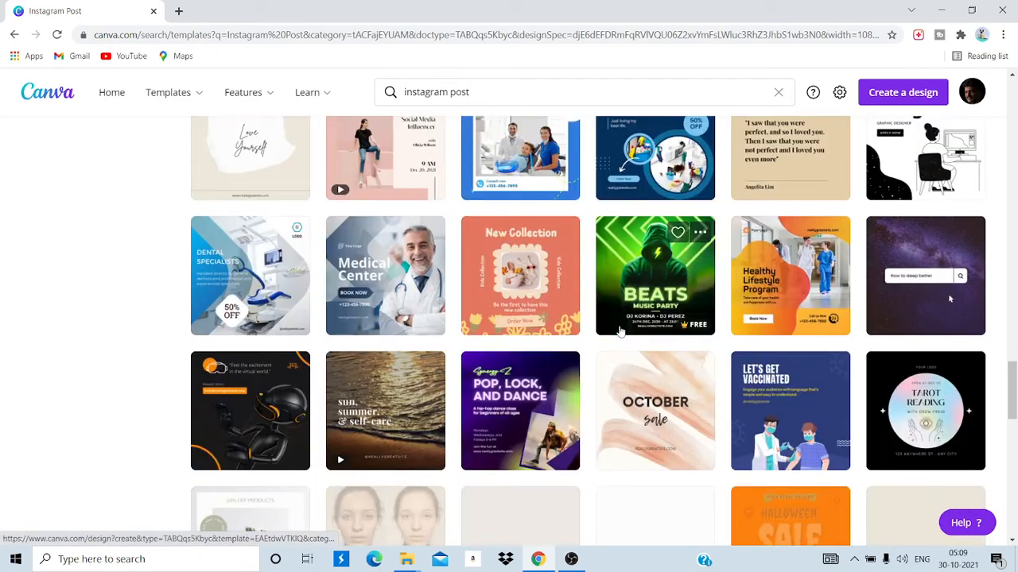
{"action": "scroll", "coordinate": [715, 326], "scroll_direction": "down", "scroll_amount": 2}
{"action": "scroll", "coordinate": [924, 315], "scroll_direction": "down", "scroll_amount": 4}
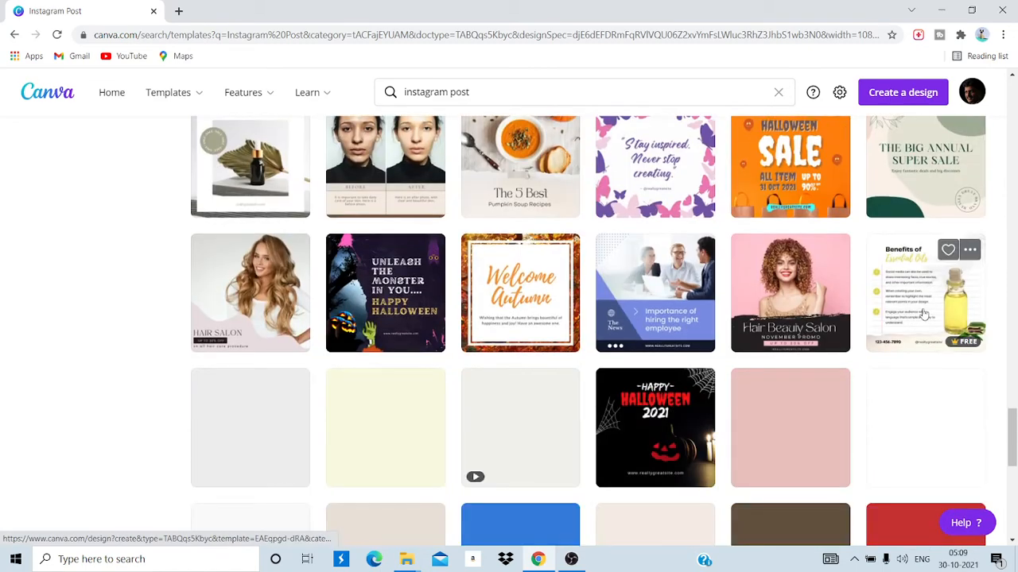
{"action": "scroll", "coordinate": [924, 315], "scroll_direction": "down", "scroll_amount": 2}
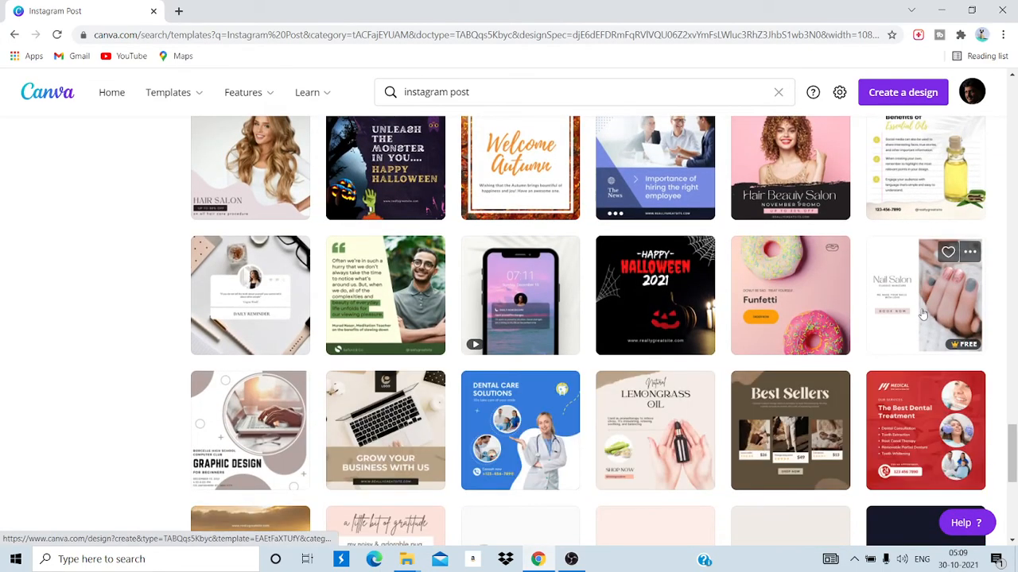
{"action": "scroll", "coordinate": [924, 315], "scroll_direction": "down", "scroll_amount": 4}
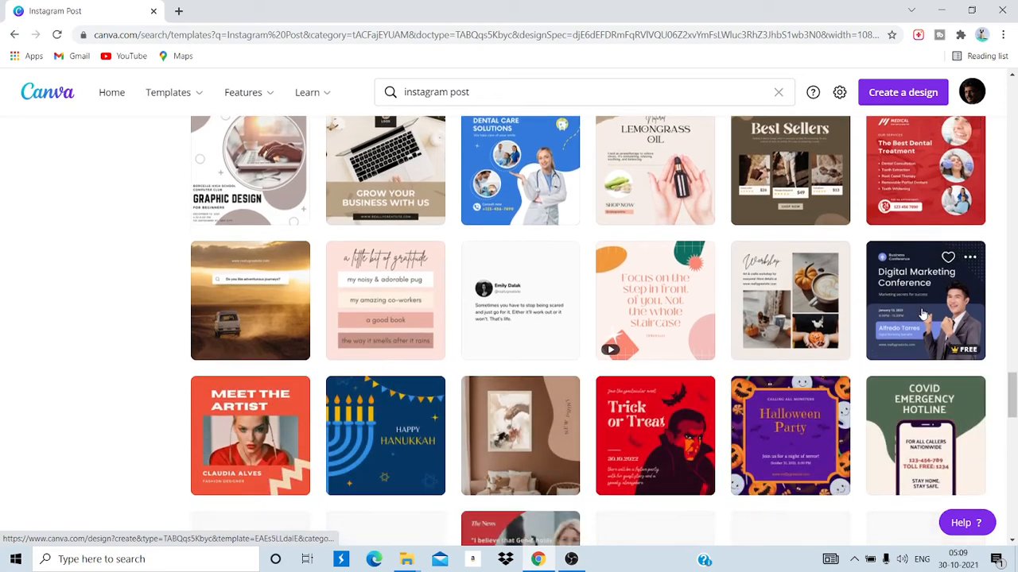
{"action": "scroll", "coordinate": [924, 315], "scroll_direction": "up", "scroll_amount": 2}
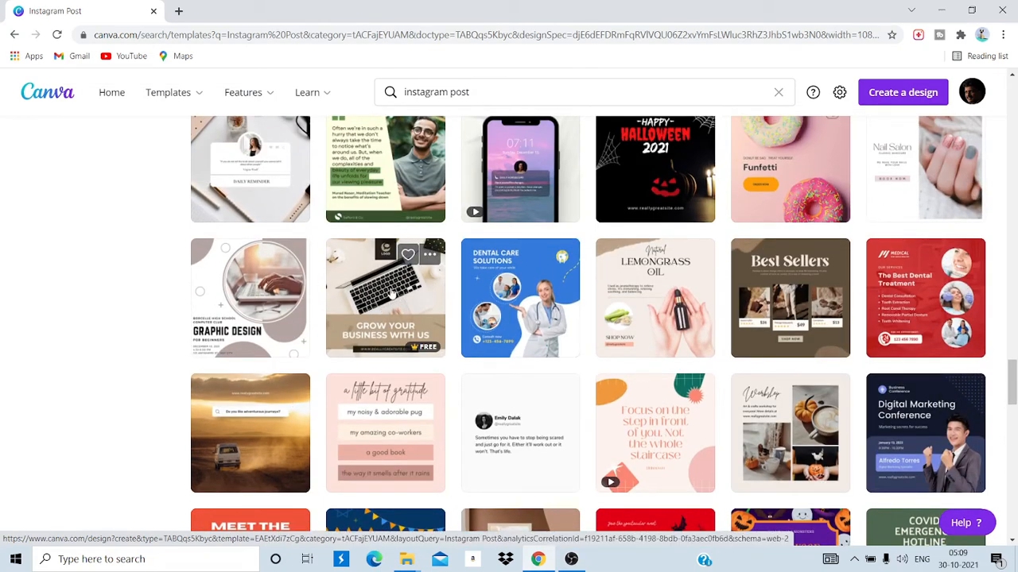
{"action": "left_click", "coordinate": [391, 294]}
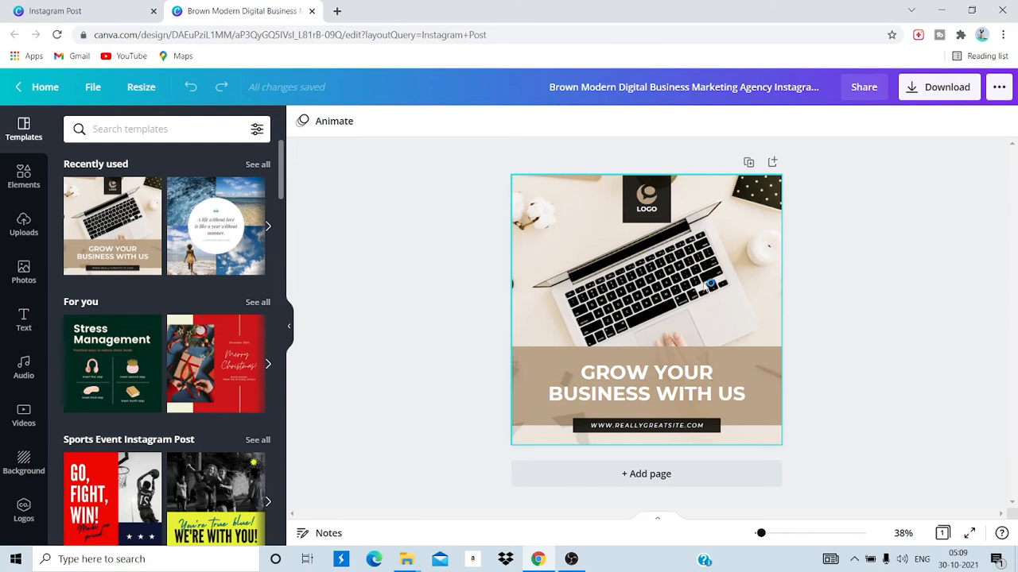
Step: Replace the template's heading text with "CREATE INSTAGRAM POST"
{"action": "left_click", "coordinate": [609, 391]}
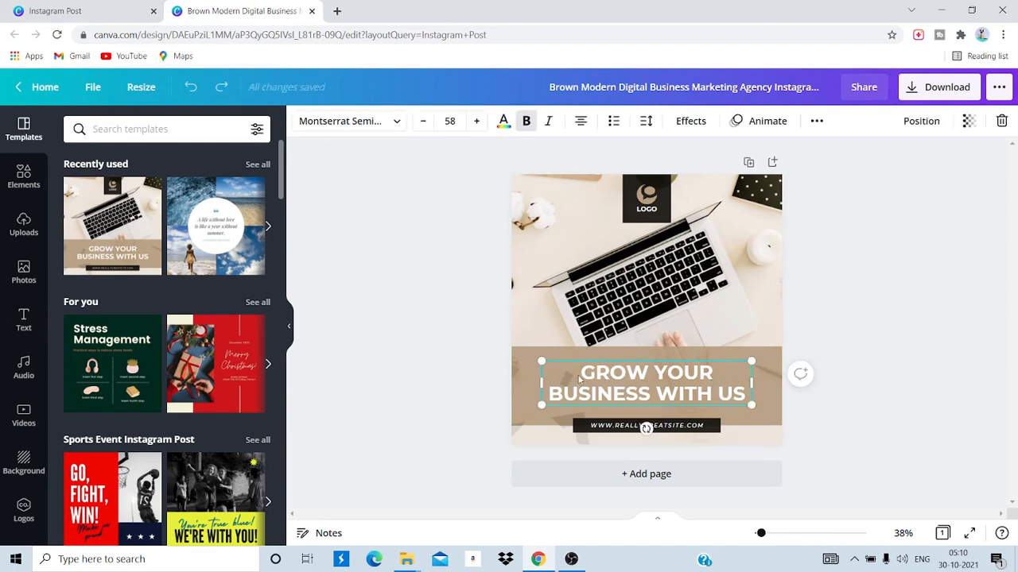
{"action": "double_click", "coordinate": [580, 380]}
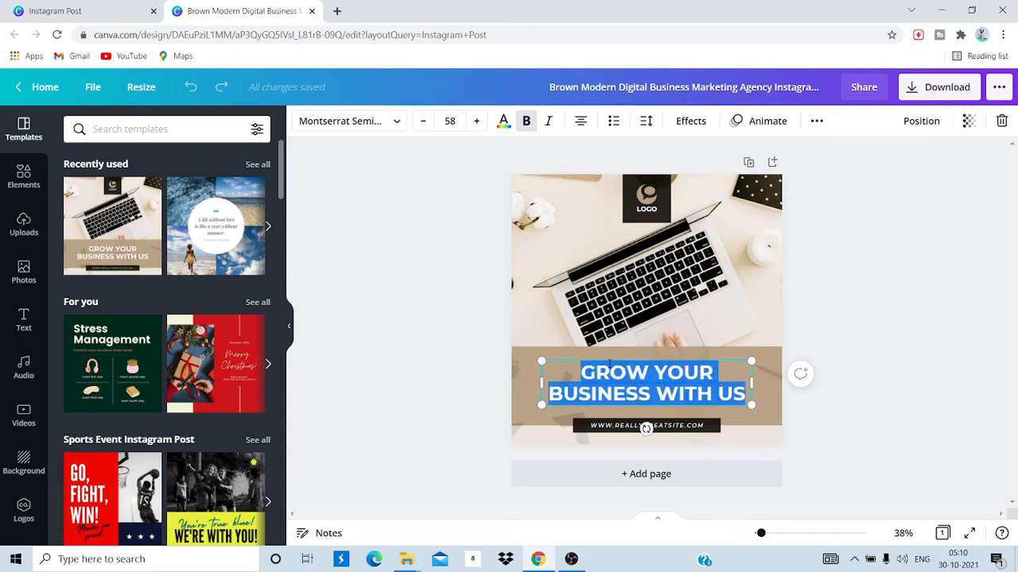
{"action": "left_click", "coordinate": [581, 372]}
{"action": "left_click_drag", "start_coordinate": [581, 372], "coordinate": [609, 373]}
{"action": "key", "text": "ctrl+a"}
{"action": "key", "text": "BackSpace"}
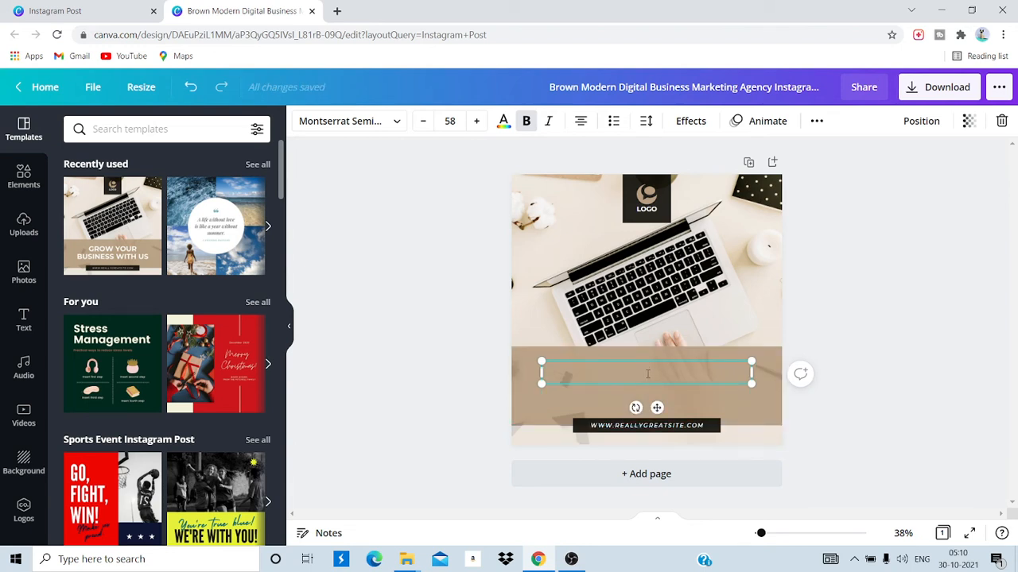
{"action": "type", "text": "CREATE IN"}
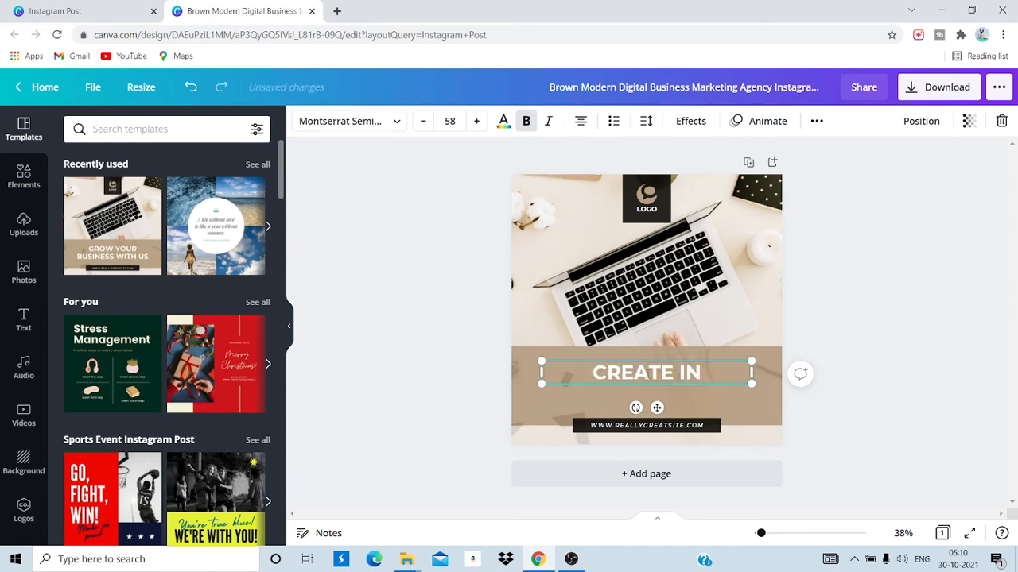
{"action": "type", "text": "STAGR"}
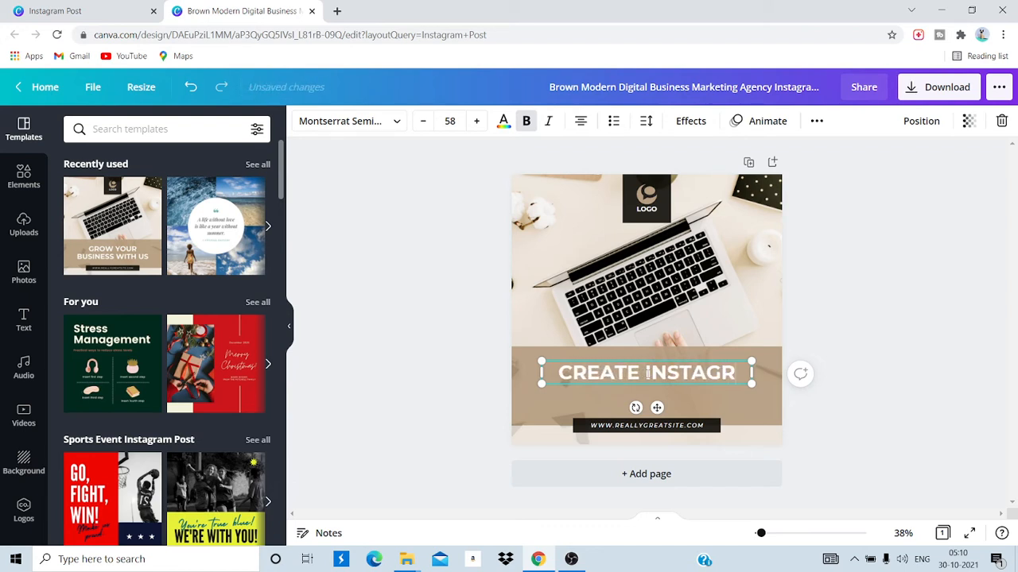
{"action": "type", "text": "AM POST"}
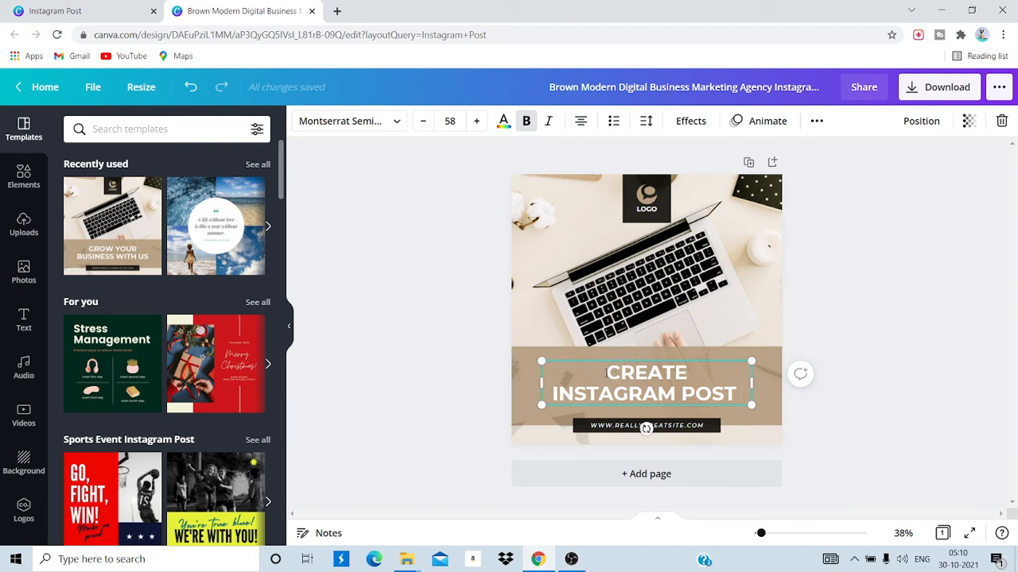
Step: Change the colour of the whole heading text to black from the default colours and deselect it
{"action": "left_click_drag", "start_coordinate": [607, 372], "coordinate": [743, 386]}
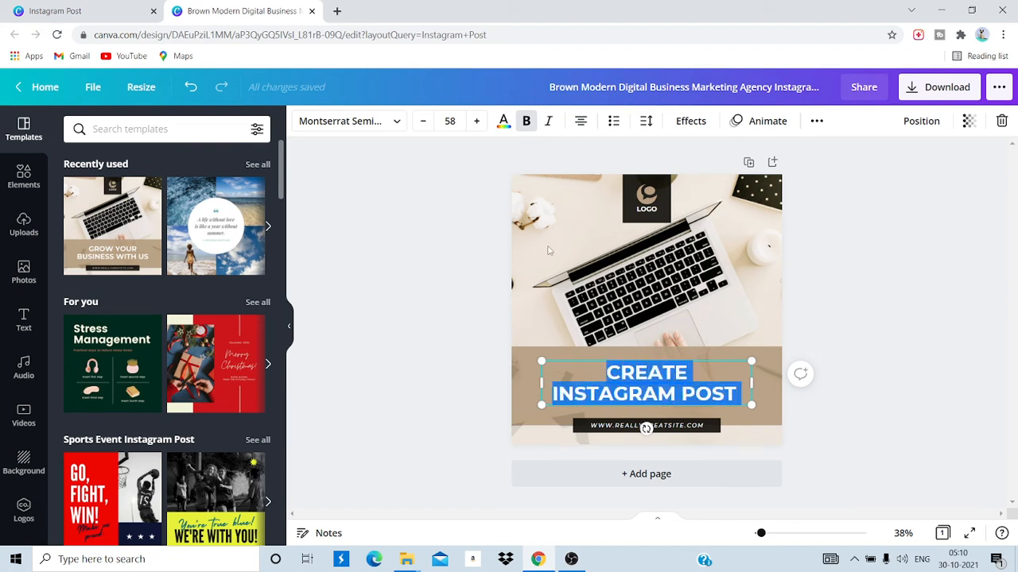
{"action": "left_click", "coordinate": [503, 124]}
{"action": "scroll", "coordinate": [222, 302], "scroll_direction": "down", "scroll_amount": 1}
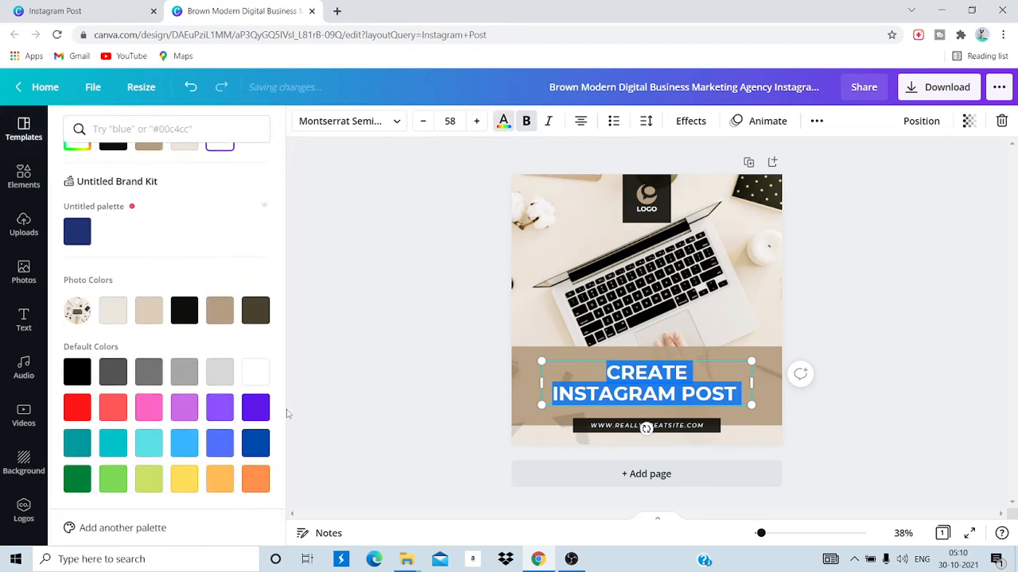
{"action": "left_click", "coordinate": [76, 365]}
{"action": "left_click", "coordinate": [461, 390]}
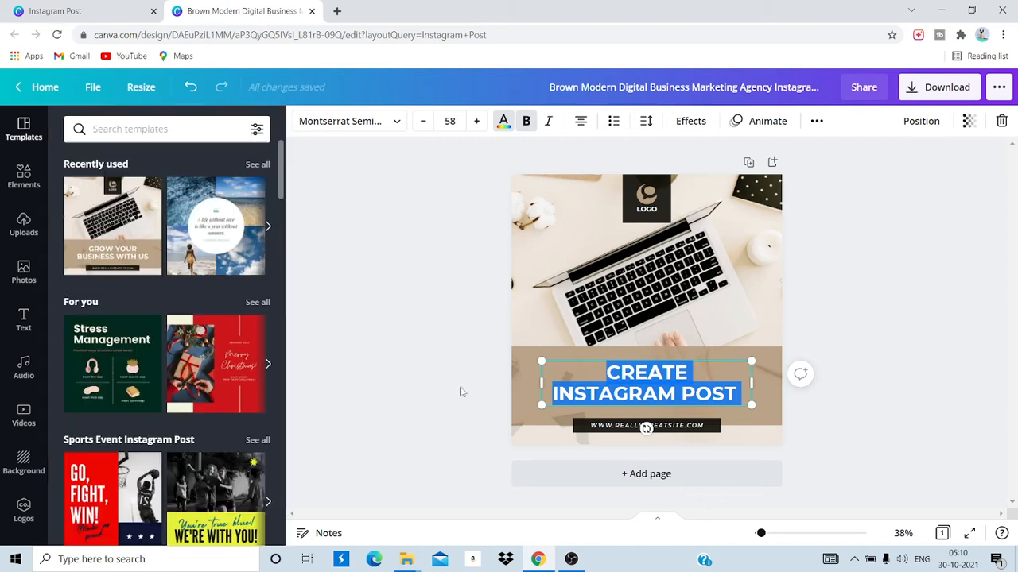
{"action": "left_click", "coordinate": [489, 392]}
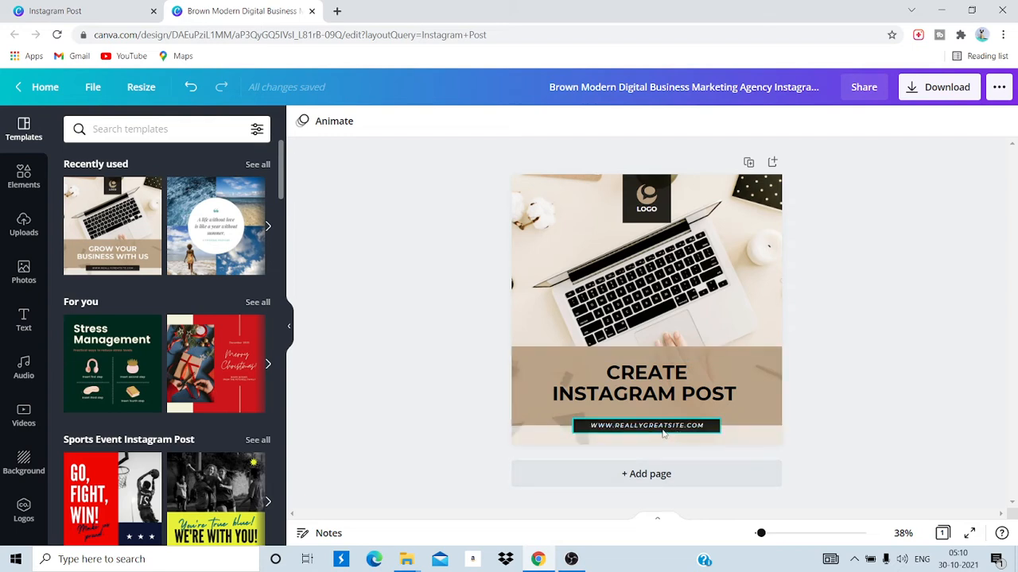
Step: Delete the black bar and the website address text below the heading
{"action": "left_click", "coordinate": [592, 429]}
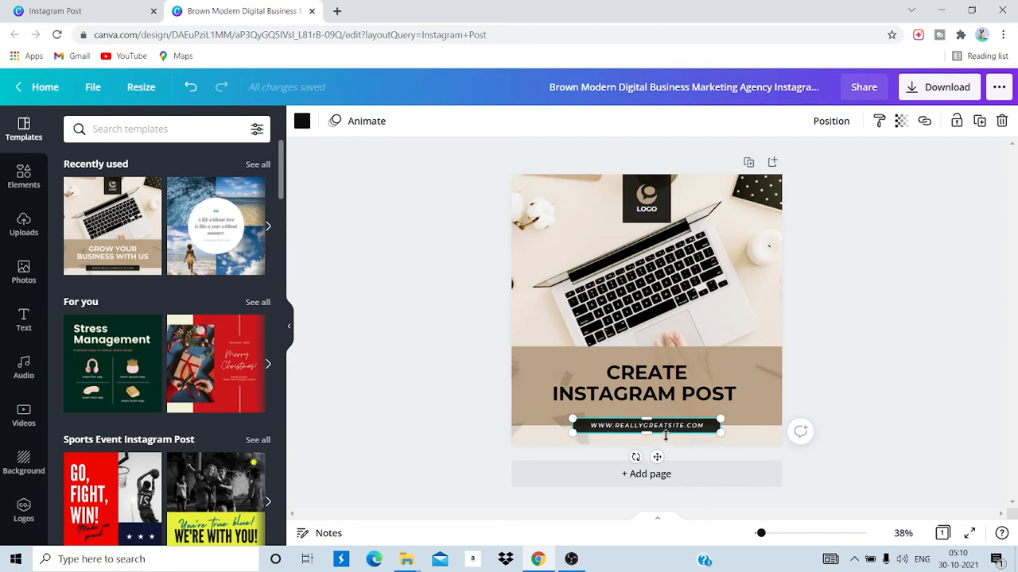
{"action": "key", "text": "Delete"}
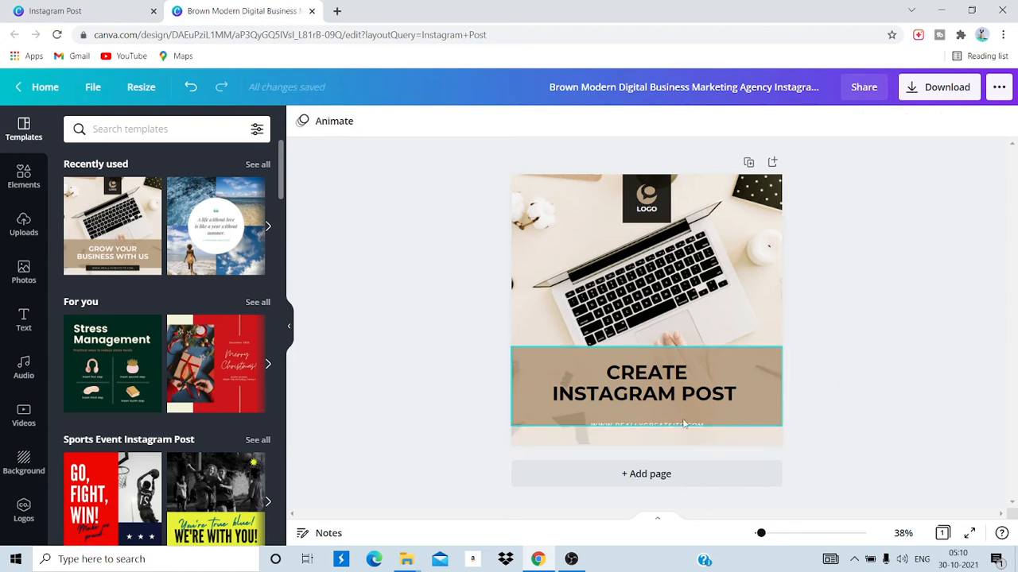
{"action": "left_click", "coordinate": [683, 424]}
{"action": "key", "text": "Delete"}
{"action": "left_click", "coordinate": [664, 186]}
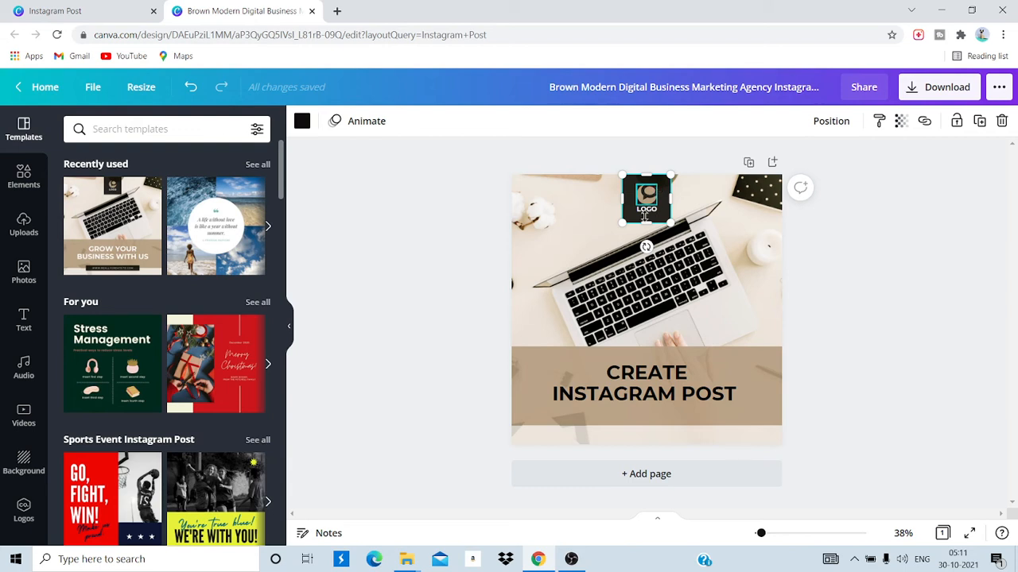
{"action": "left_click", "coordinate": [540, 232]}
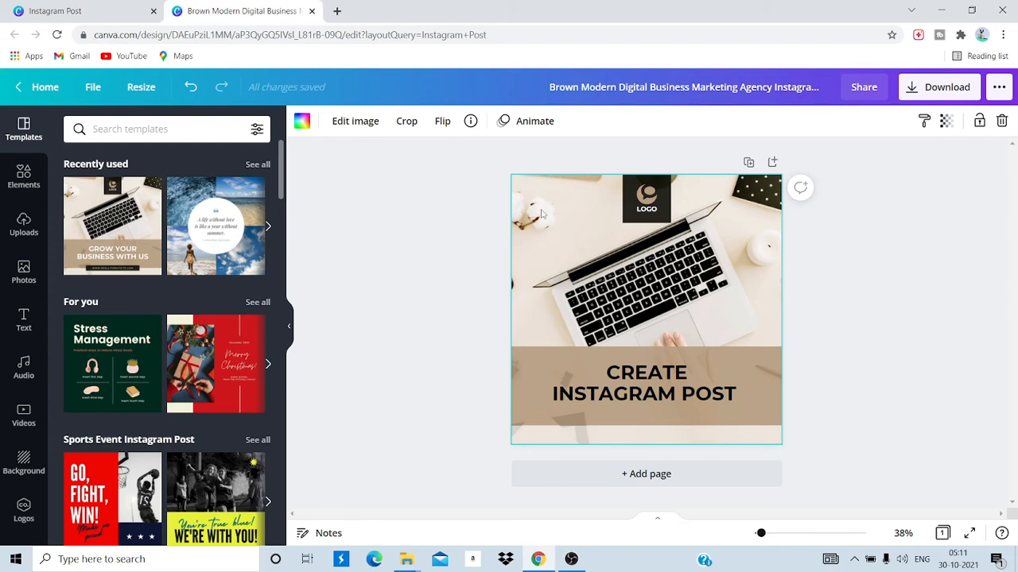
Step: Search the elements for "instagram" and add the free multicoloured Instagram icon to the post
{"action": "left_click", "coordinate": [23, 178]}
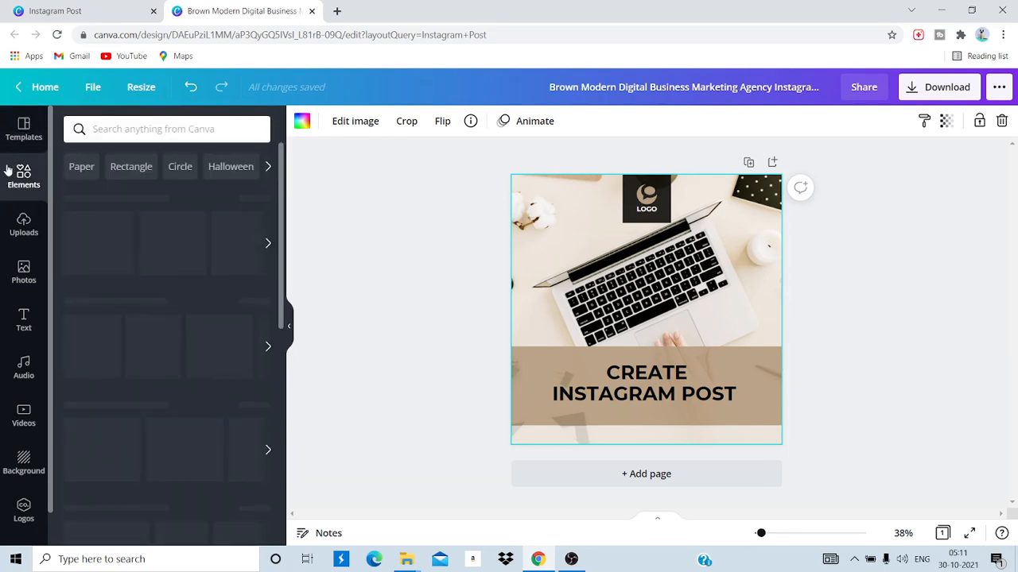
{"action": "left_click", "coordinate": [186, 128]}
{"action": "type", "text": "instagram"}
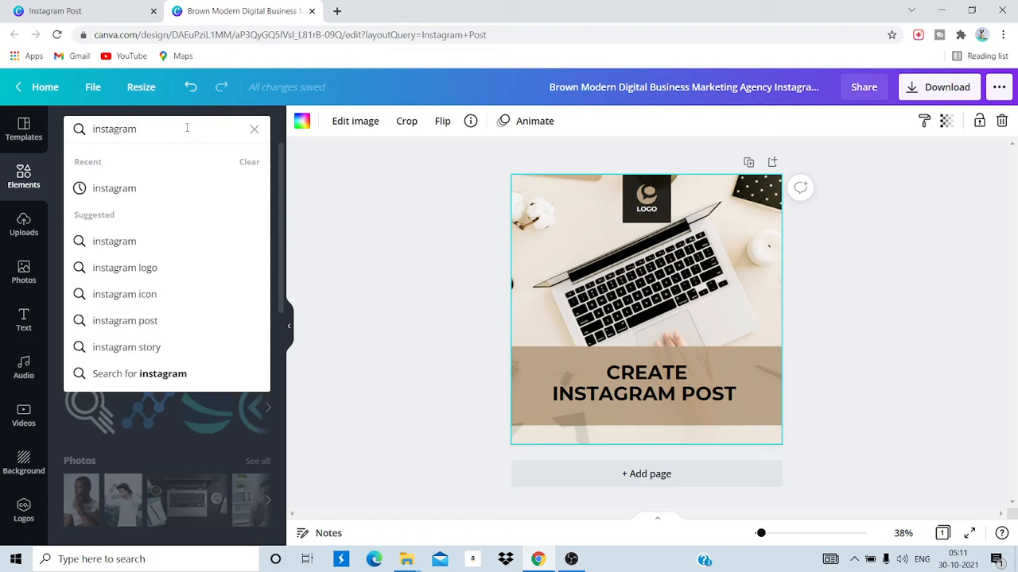
{"action": "key", "text": "Return"}
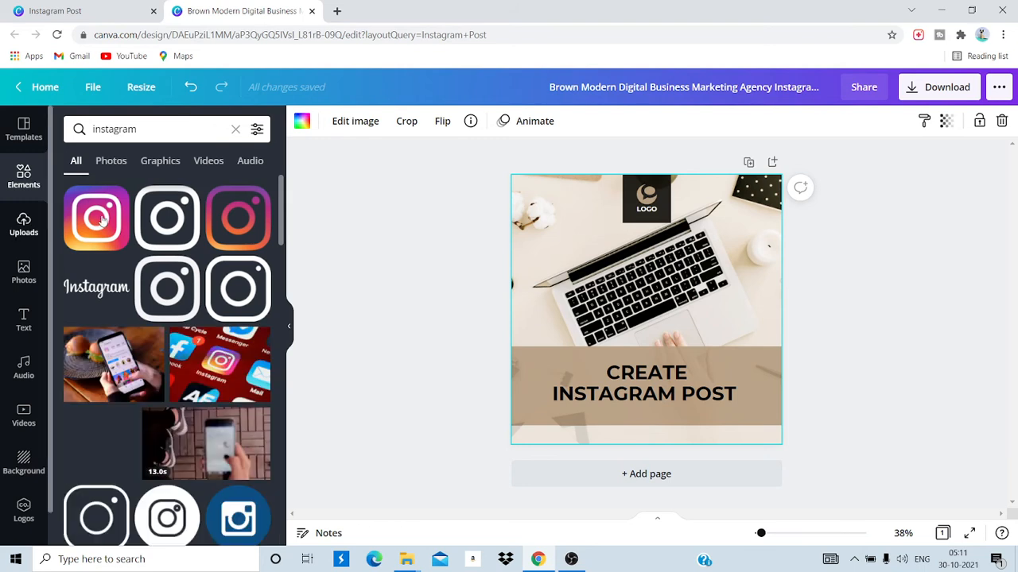
{"action": "mouse_move", "coordinate": [98, 219]}
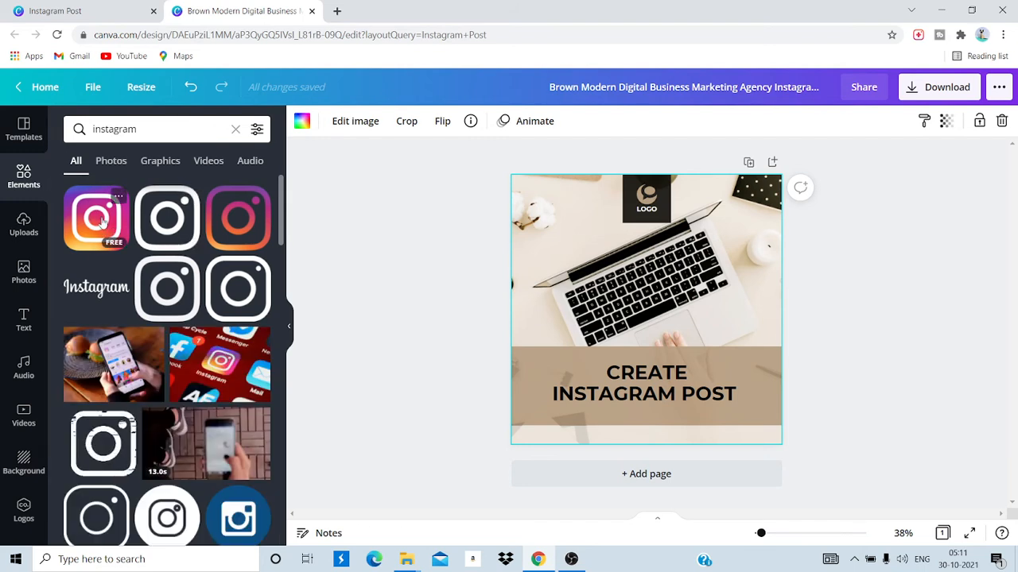
{"action": "left_click", "coordinate": [97, 216]}
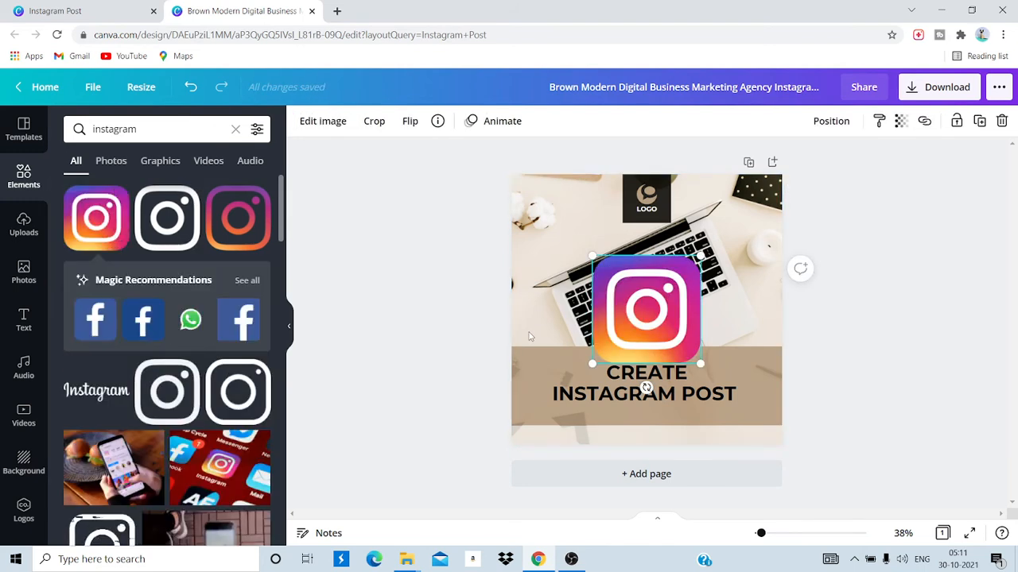
Step: Move the Instagram icon to the post's upper-left corner, shrink it, and delete the black square behind the LOGO placeholder with its contents
{"action": "left_click_drag", "start_coordinate": [620, 258], "coordinate": [576, 173]}
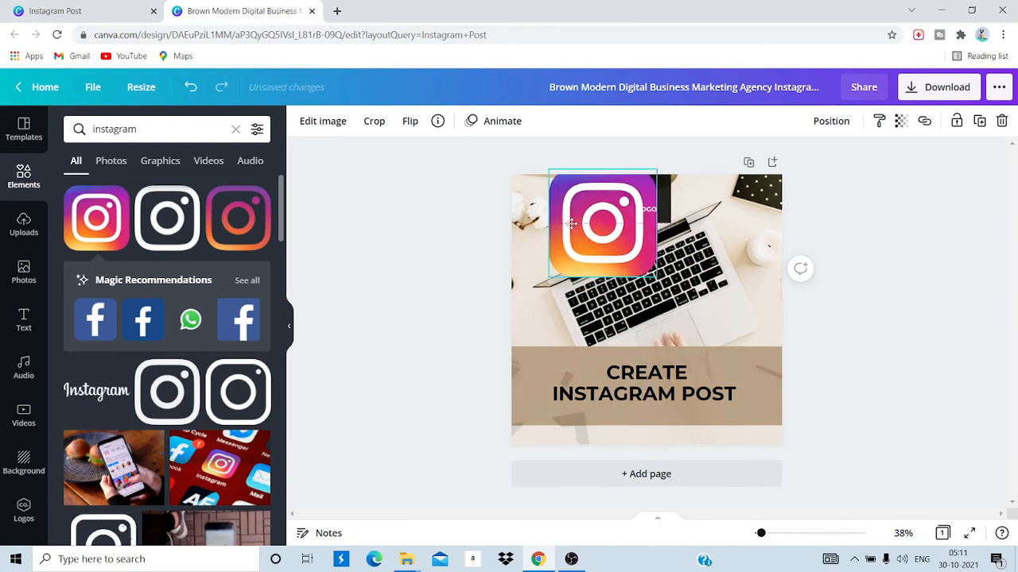
{"action": "left_click_drag", "start_coordinate": [608, 211], "coordinate": [588, 232]}
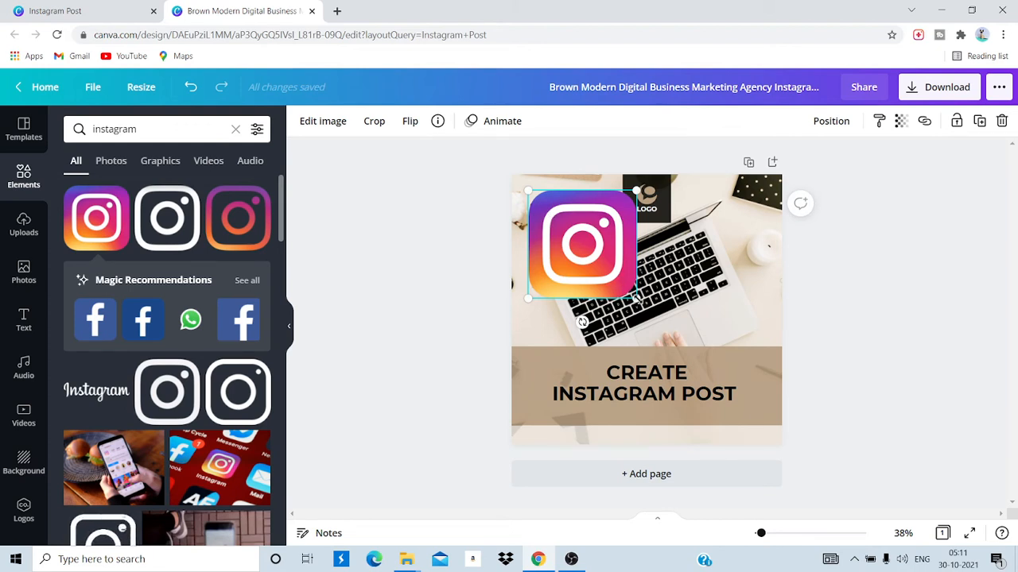
{"action": "left_click_drag", "start_coordinate": [632, 294], "coordinate": [562, 213]}
{"action": "left_click", "coordinate": [640, 216]}
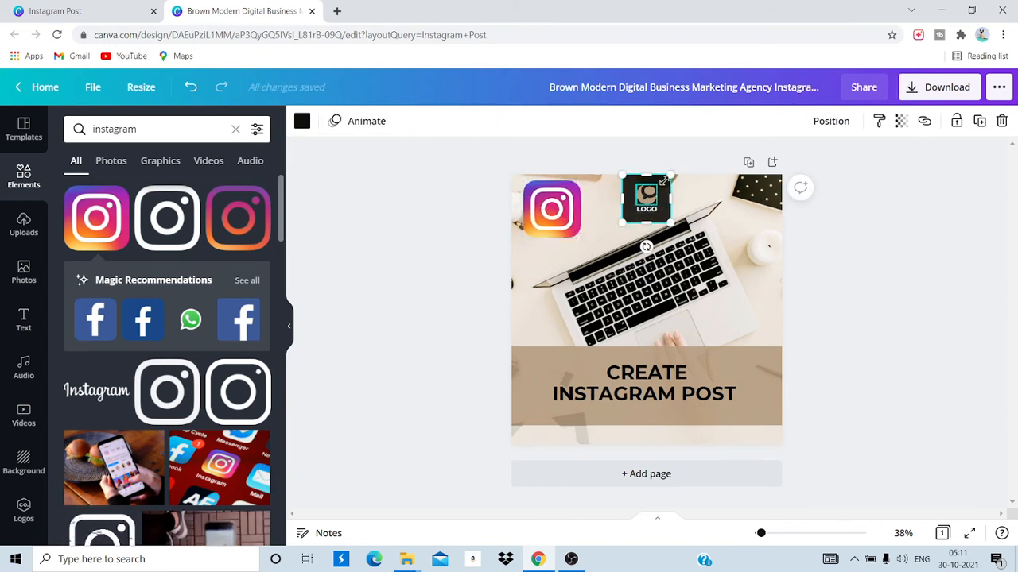
{"action": "key", "text": "Delete"}
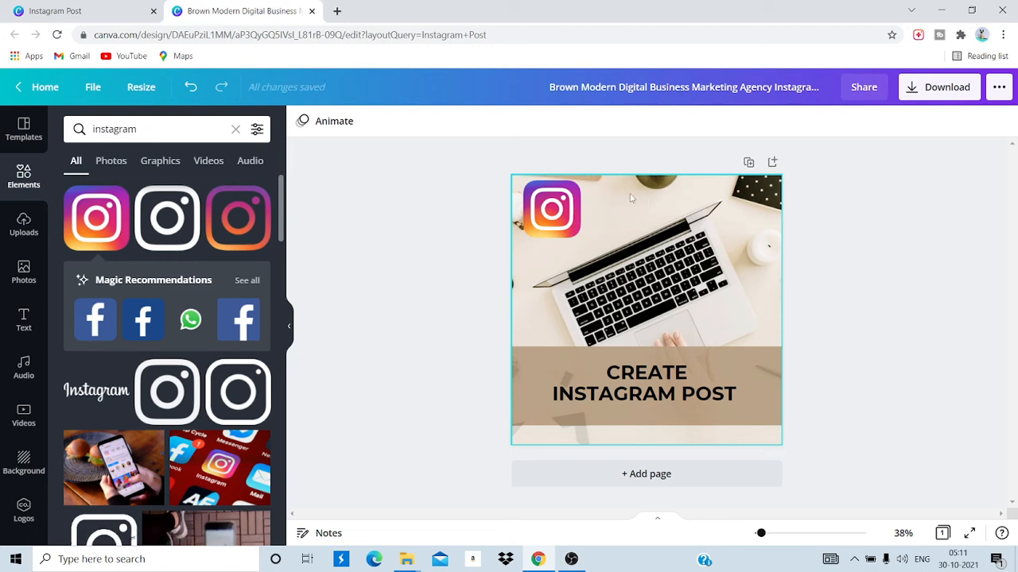
Step: Upload the "Subscribe Now" image file 1 from the Desktop and add it to the post
{"action": "left_click", "coordinate": [30, 225]}
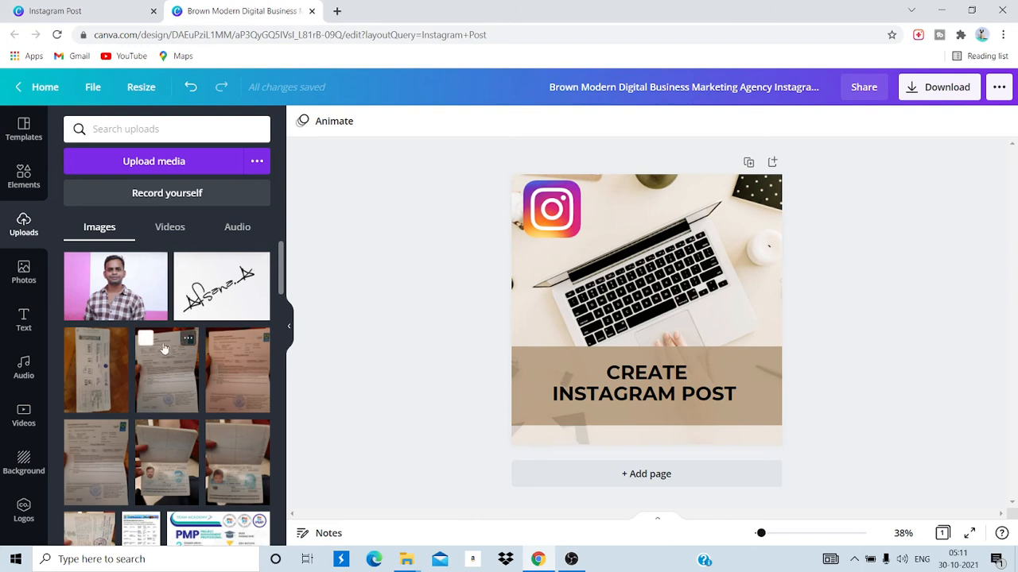
{"action": "left_click", "coordinate": [139, 163]}
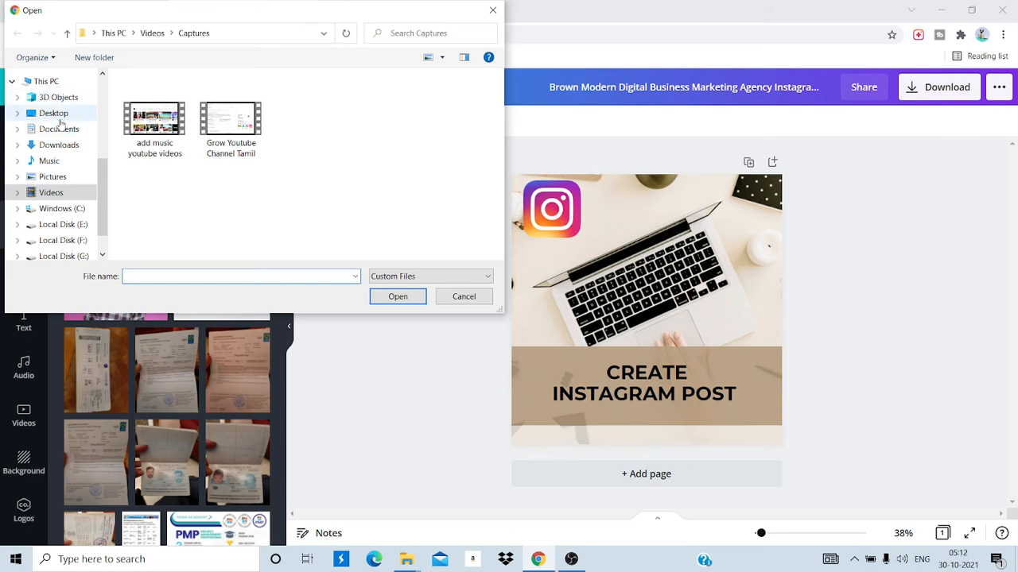
{"action": "left_click", "coordinate": [60, 117]}
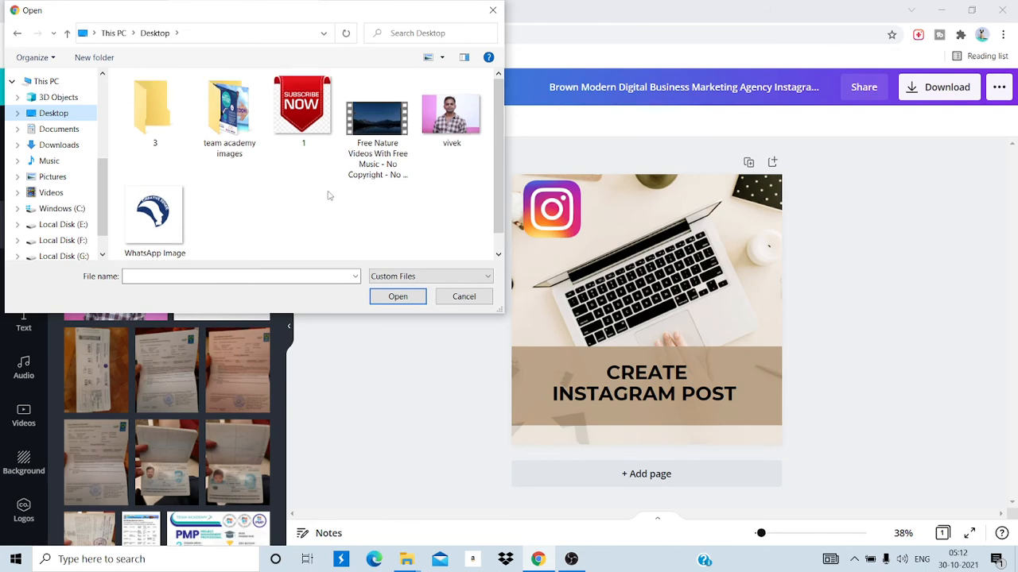
{"action": "double_click", "coordinate": [302, 111]}
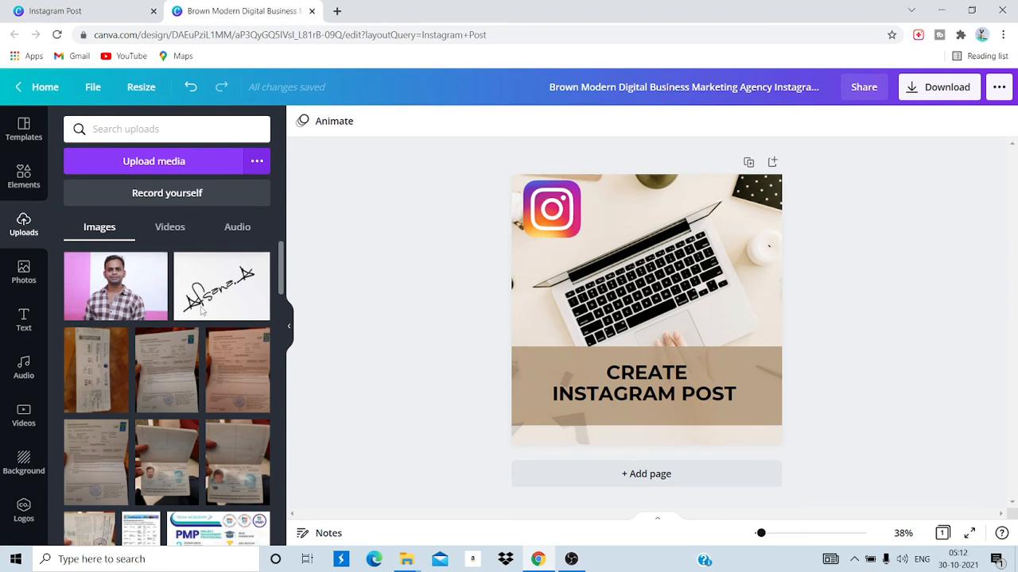
{"action": "scroll", "coordinate": [223, 274], "scroll_direction": "down", "scroll_amount": 2}
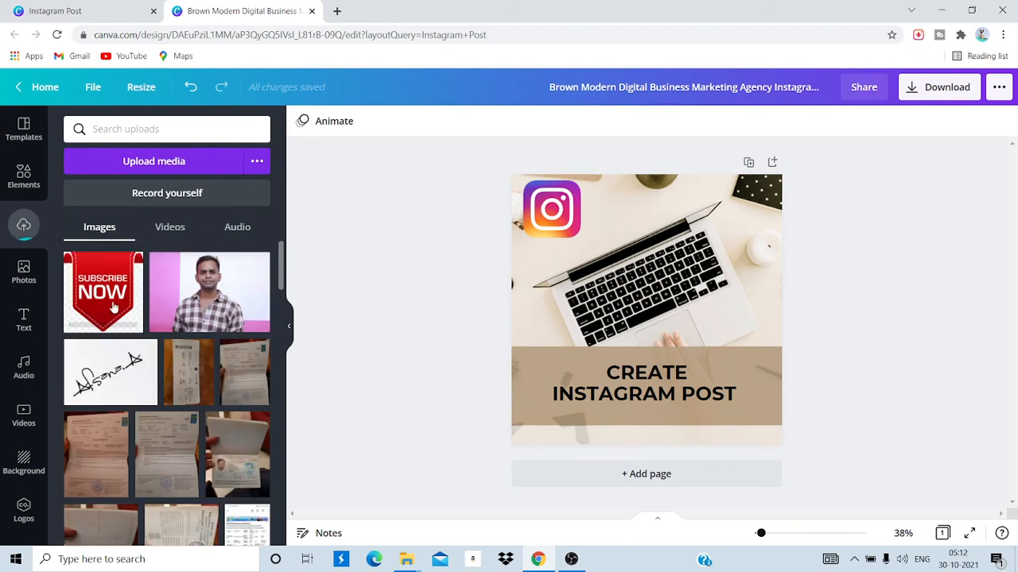
{"action": "left_click", "coordinate": [114, 294]}
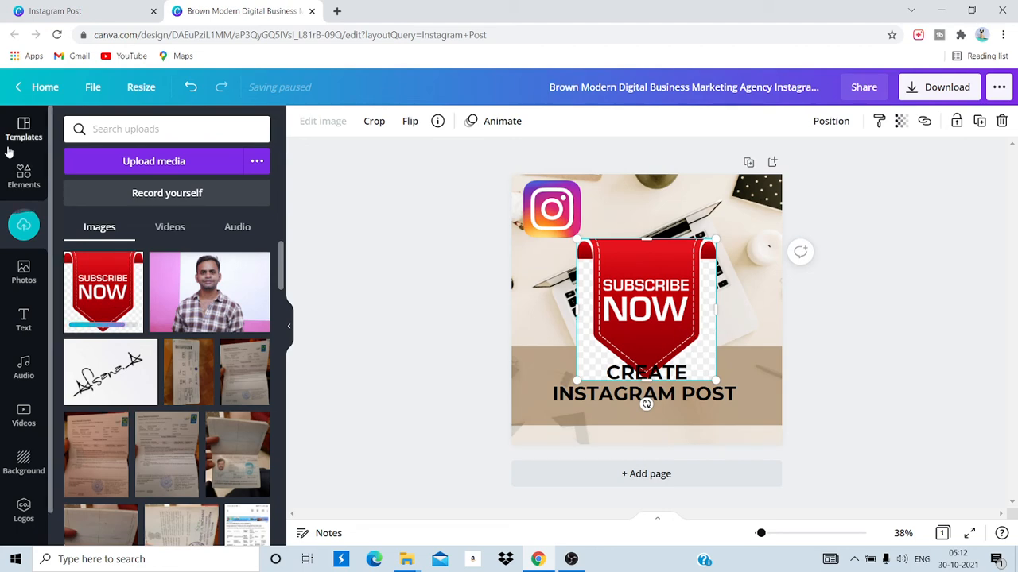
Step: Move the Subscribe Now ribbon to the post's upper-right corner and shrink it to a small badge
{"action": "left_click", "coordinate": [23, 173]}
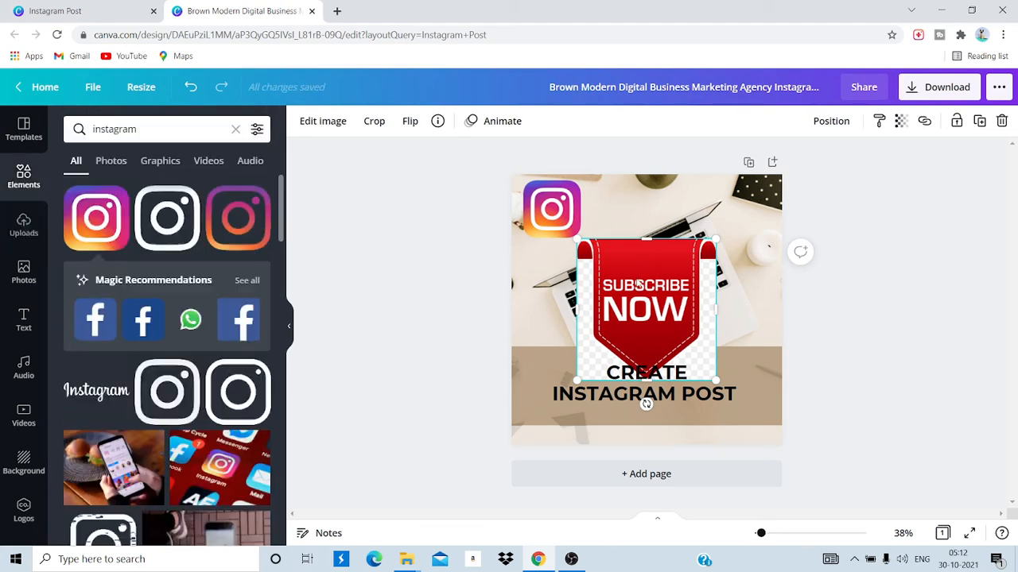
{"action": "left_click_drag", "start_coordinate": [663, 305], "coordinate": [714, 244]}
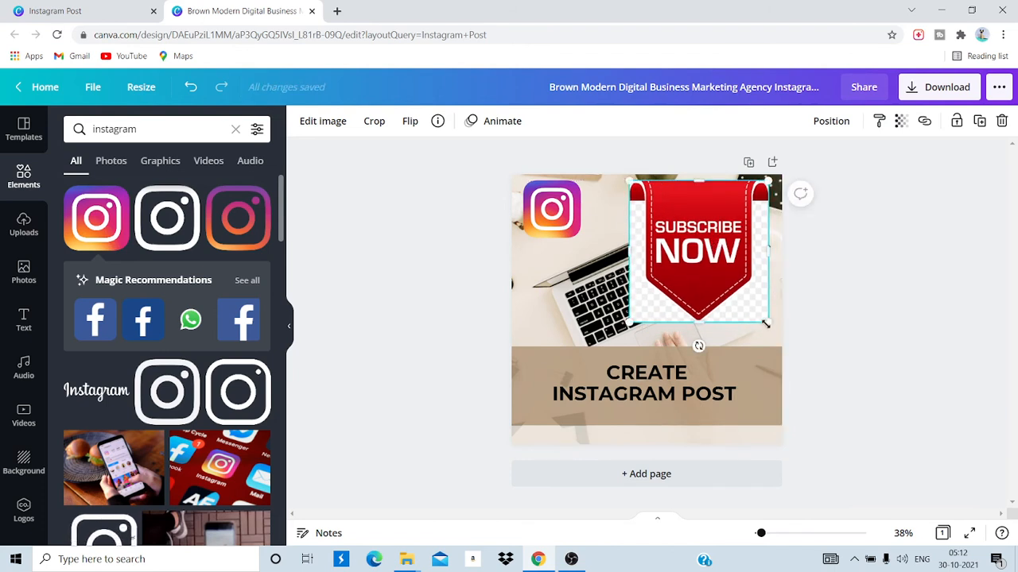
{"action": "left_click_drag", "start_coordinate": [766, 324], "coordinate": [751, 230]}
{"action": "left_click", "coordinate": [764, 262]}
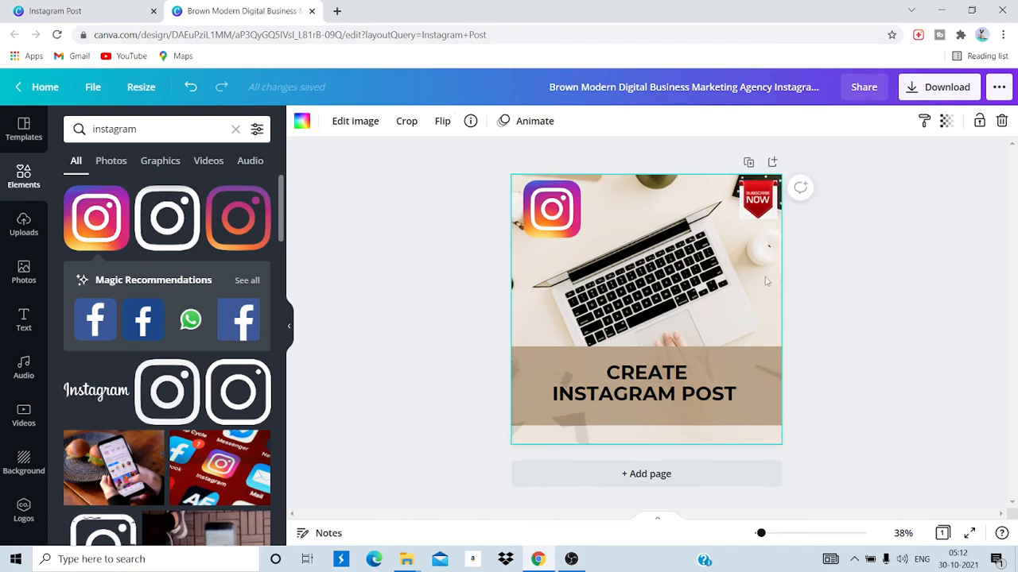
Step: Enlarge the Instagram icon in the upper-left corner to about 255 × 255
{"action": "left_click_drag", "start_coordinate": [579, 221], "coordinate": [582, 243]}
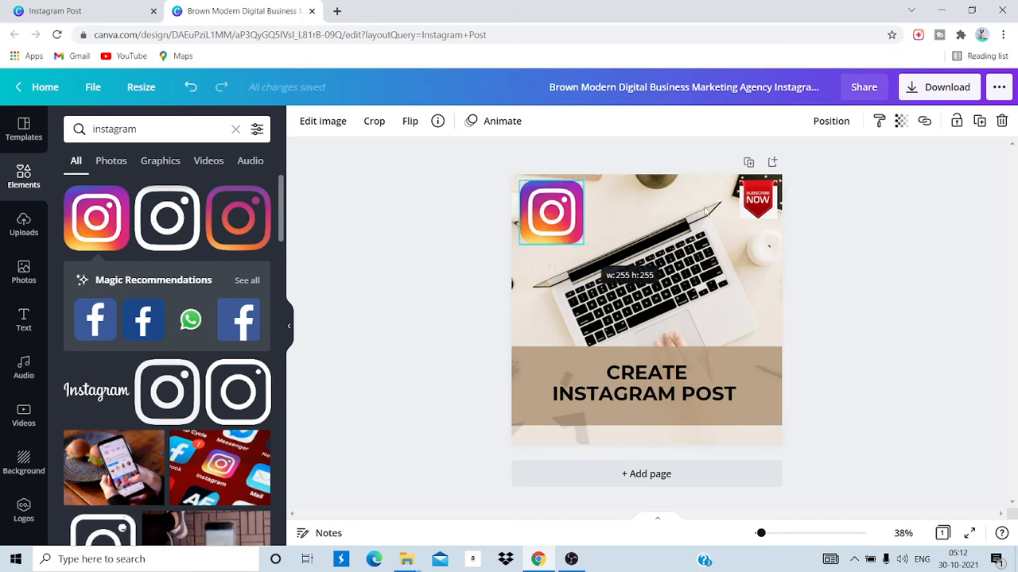
{"action": "left_click", "coordinate": [763, 199]}
{"action": "left_click", "coordinate": [618, 279]}
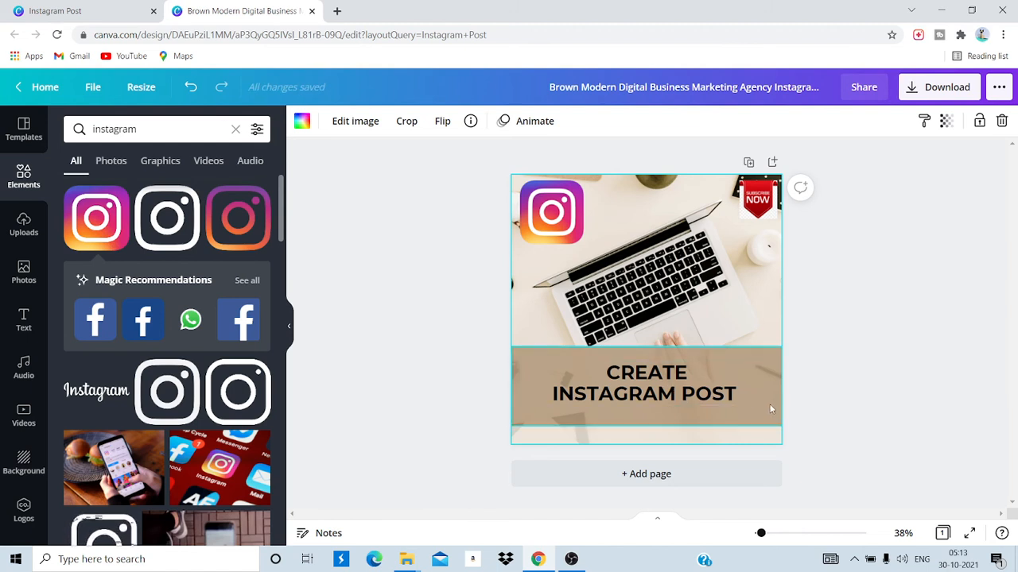
Step: Try red and orange from the default colours on the rectangle behind the heading, settle on white, and deselect it
{"action": "left_click", "coordinate": [695, 405]}
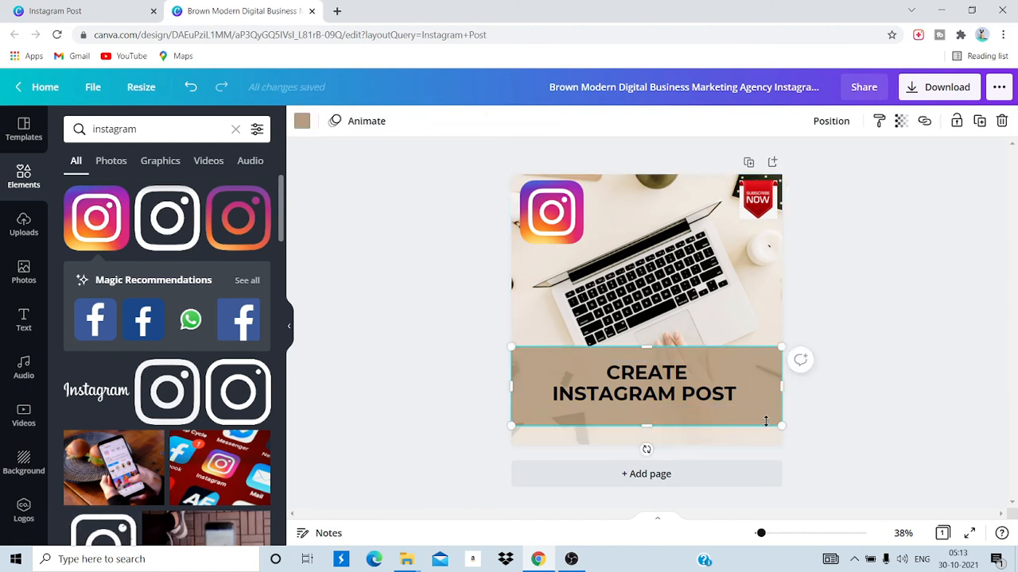
{"action": "left_click", "coordinate": [302, 121]}
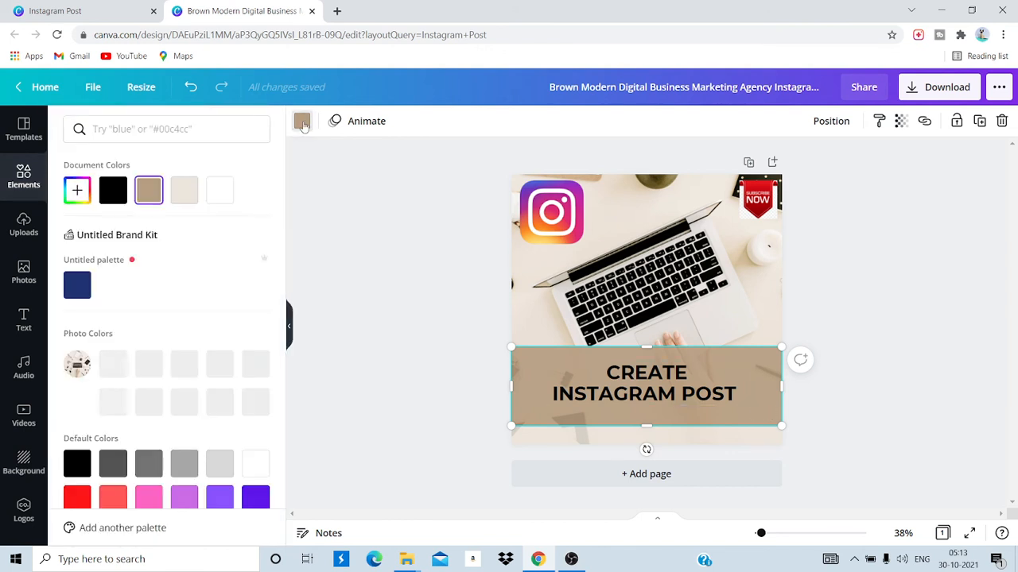
{"action": "scroll", "coordinate": [198, 382], "scroll_direction": "down", "scroll_amount": 3}
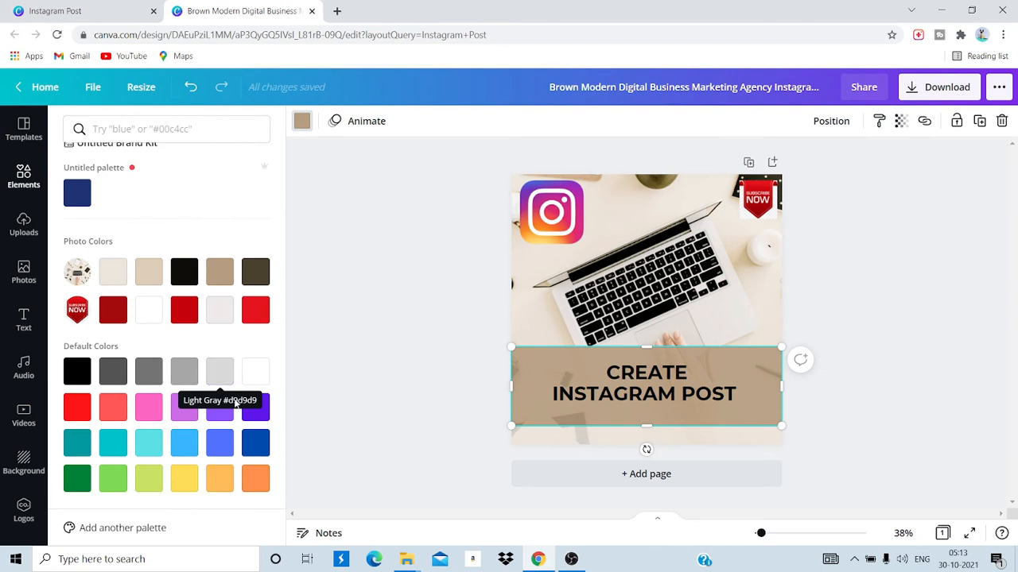
{"action": "left_click", "coordinate": [71, 409]}
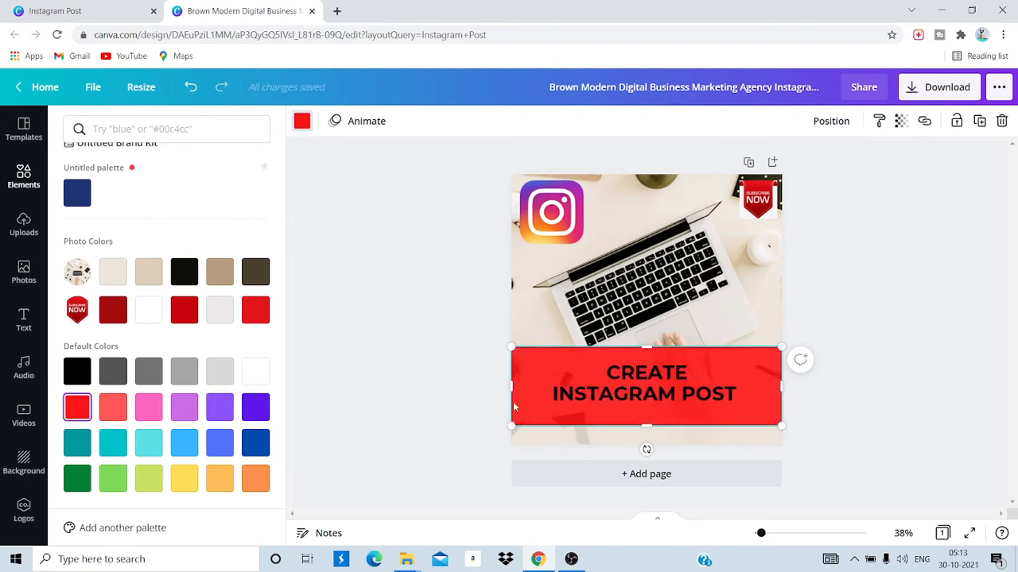
{"action": "left_click", "coordinate": [255, 371]}
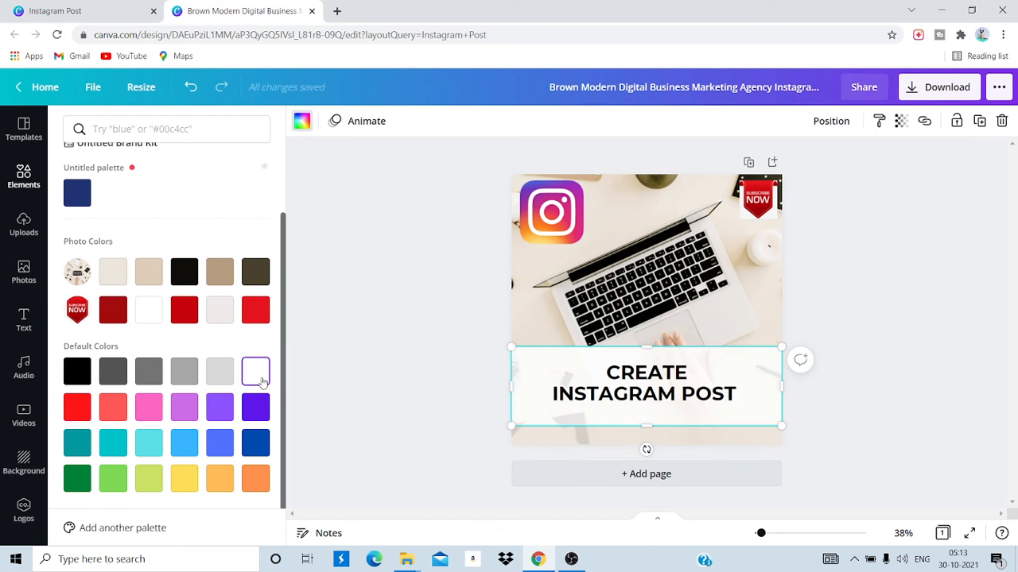
{"action": "left_click", "coordinate": [254, 477]}
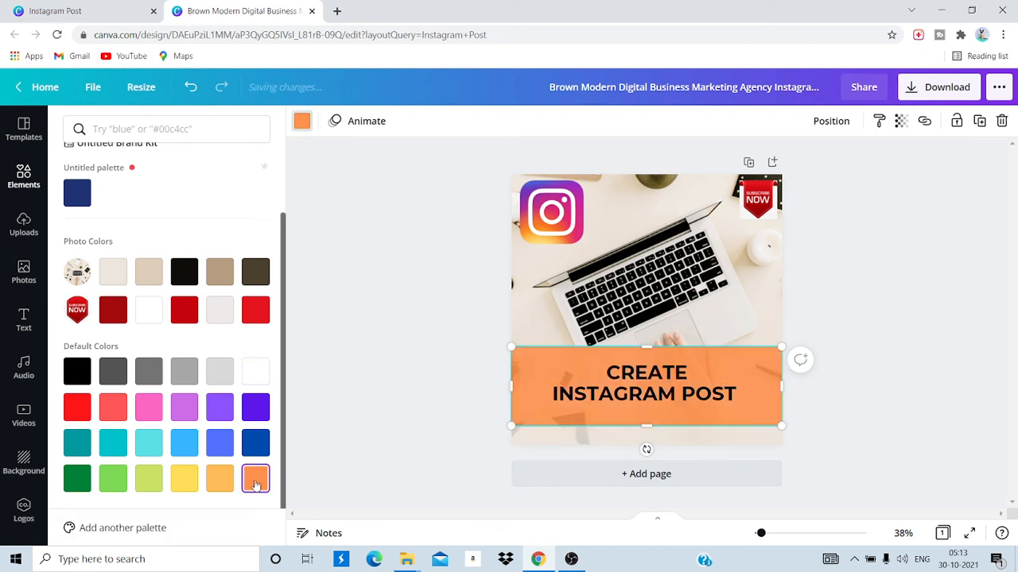
{"action": "left_click", "coordinate": [73, 409]}
{"action": "left_click", "coordinate": [253, 371]}
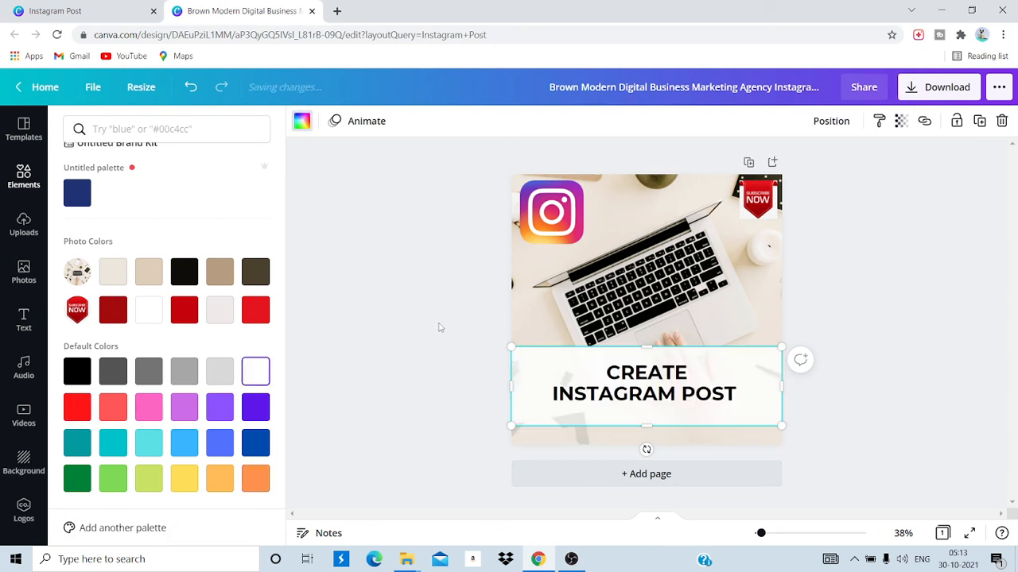
{"action": "left_click", "coordinate": [442, 321]}
{"action": "left_click", "coordinate": [897, 287]}
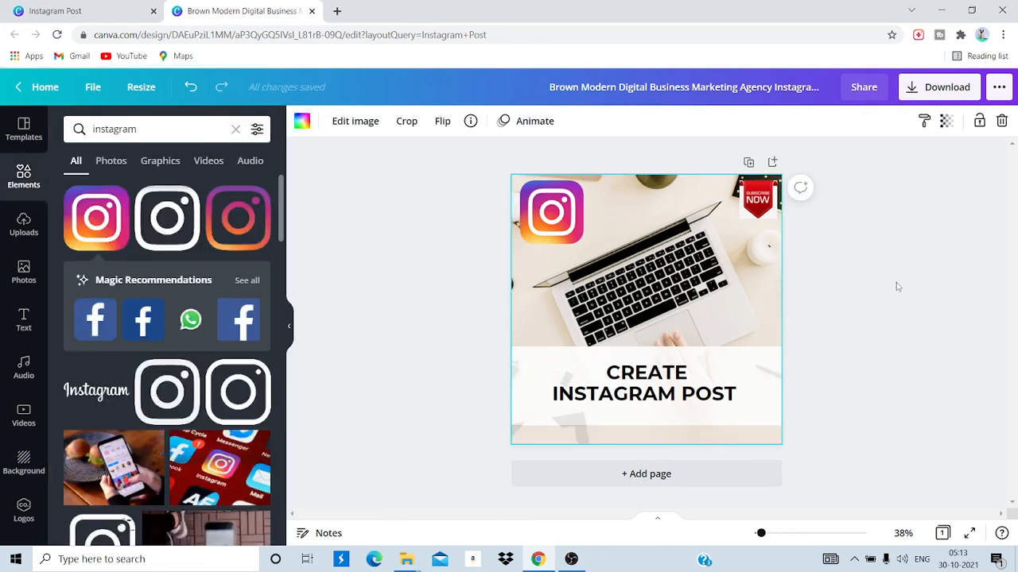
Step: Try white, red and pink from the default colours as the page background in place of the laptop photo
{"action": "left_click", "coordinate": [369, 257]}
{"action": "left_click", "coordinate": [756, 279]}
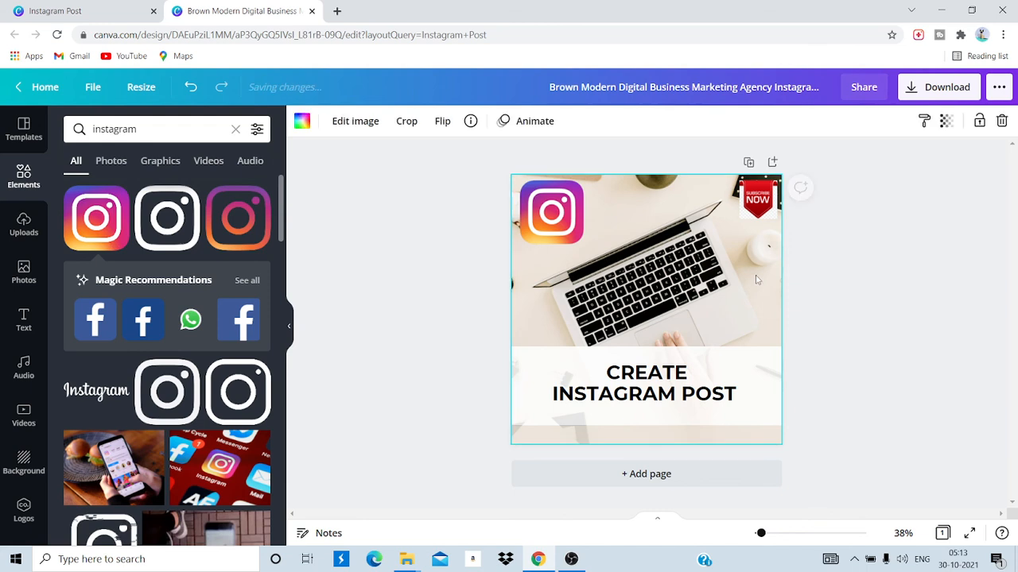
{"action": "left_click", "coordinate": [303, 121]}
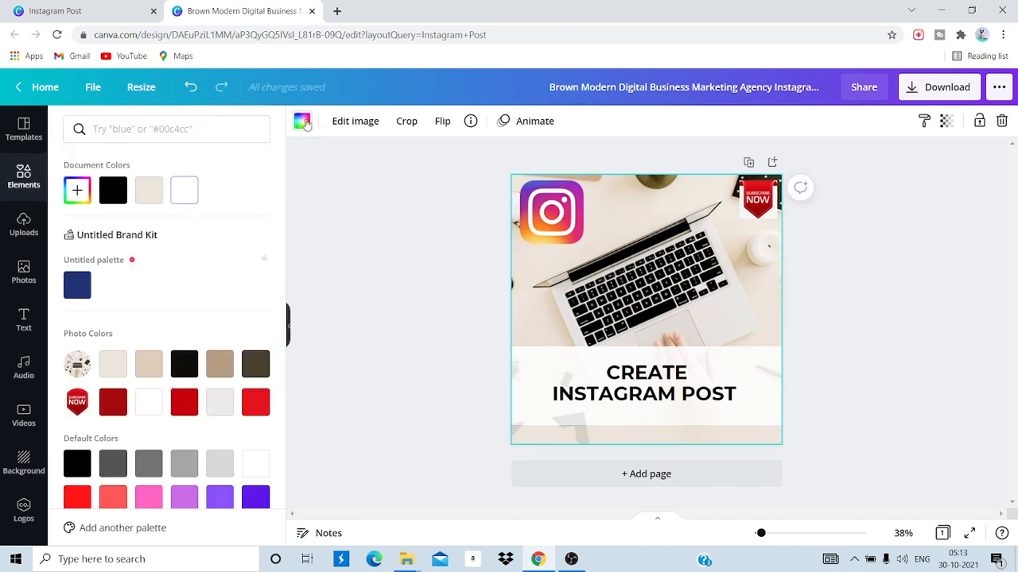
{"action": "scroll", "coordinate": [235, 363], "scroll_direction": "down", "scroll_amount": 1}
{"action": "left_click", "coordinate": [255, 372]}
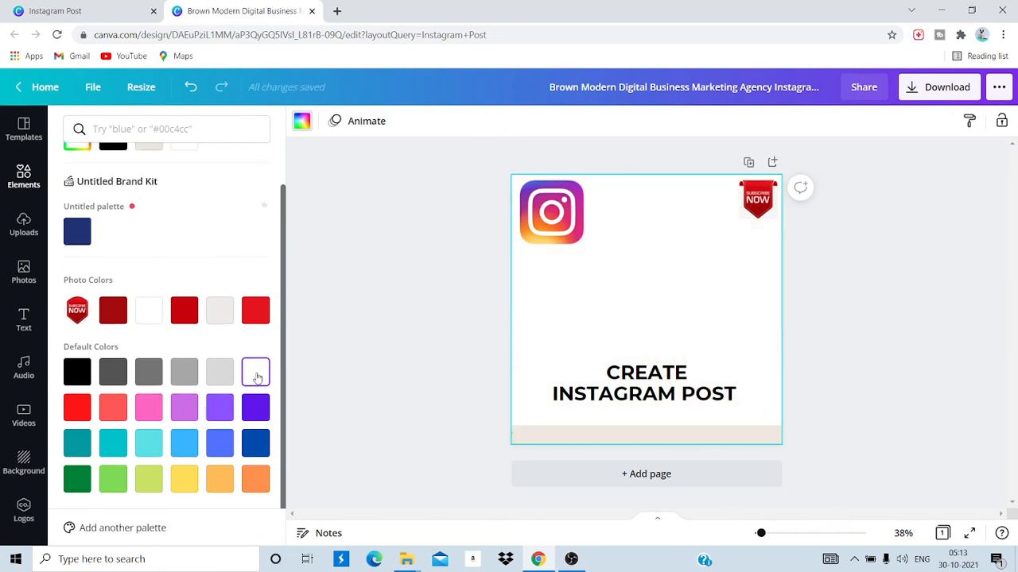
{"action": "left_click", "coordinate": [77, 405]}
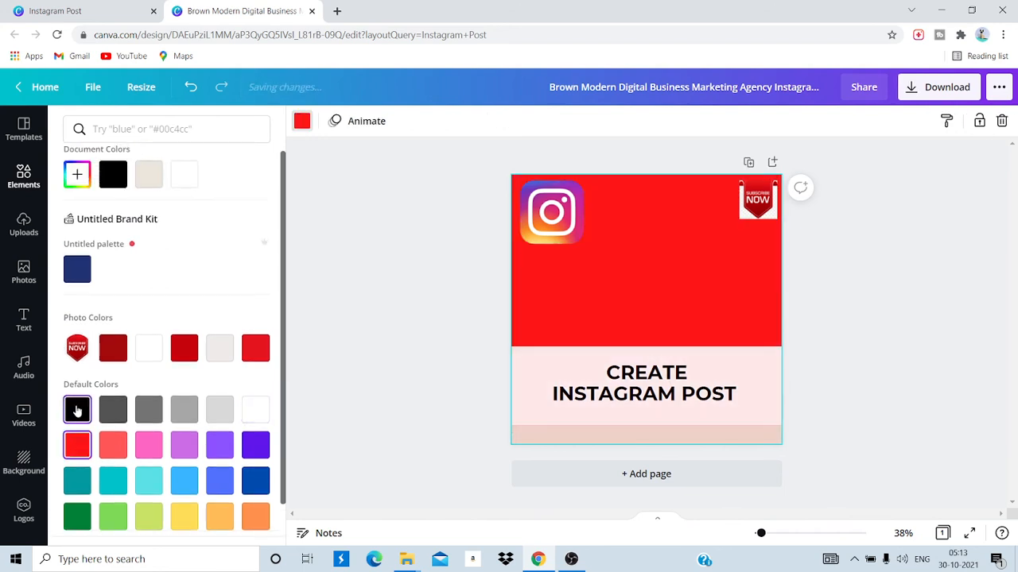
{"action": "left_click", "coordinate": [149, 446]}
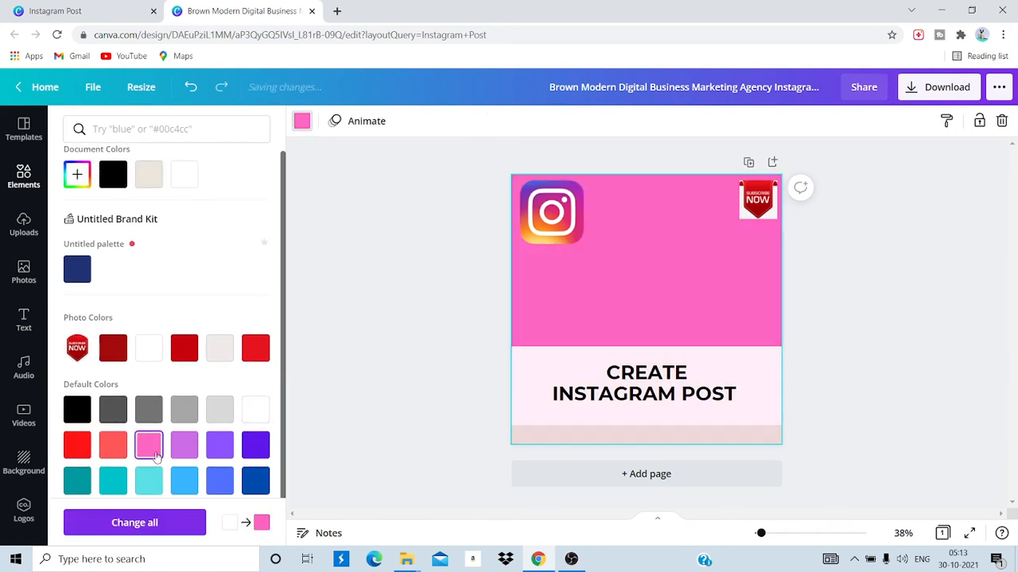
Step: Undo the three background colour changes to bring back the laptop photo
{"action": "key", "text": "ctrl+z"}
{"action": "key", "text": "ctrl+z"}
{"action": "key", "text": "ctrl+z"}
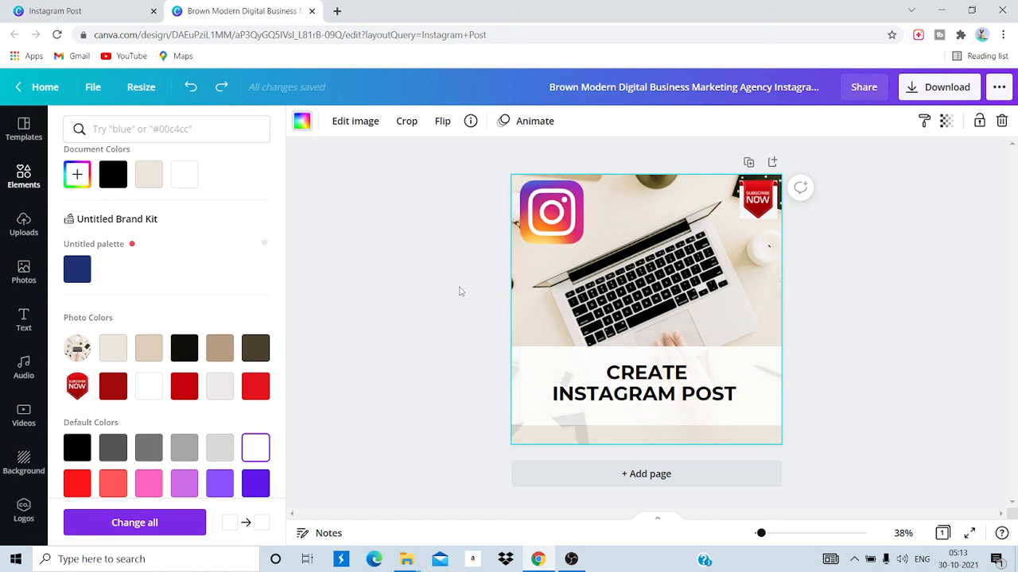
{"action": "scroll", "coordinate": [94, 305], "scroll_direction": "down", "scroll_amount": 2}
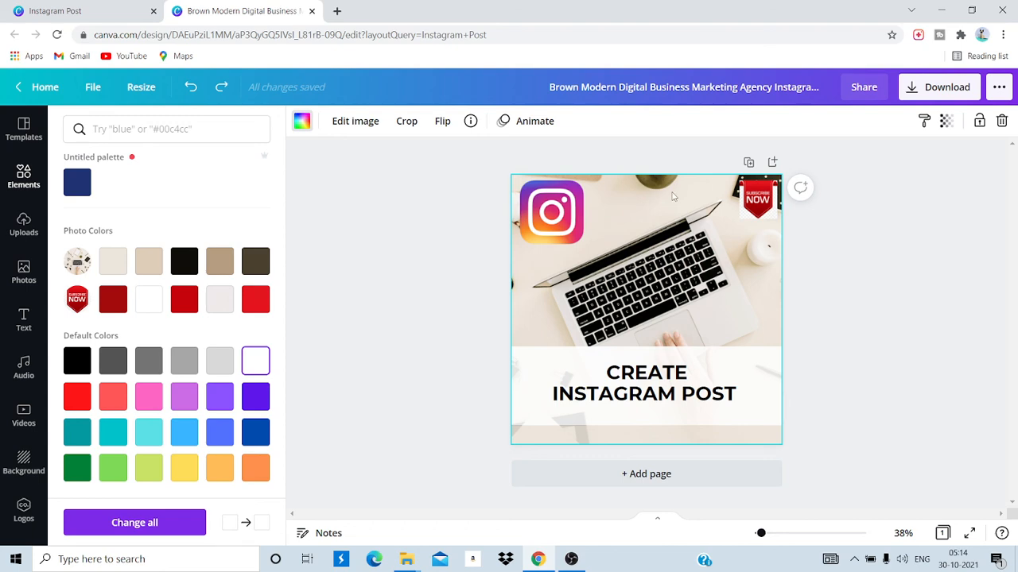
{"action": "left_click", "coordinate": [571, 559]}
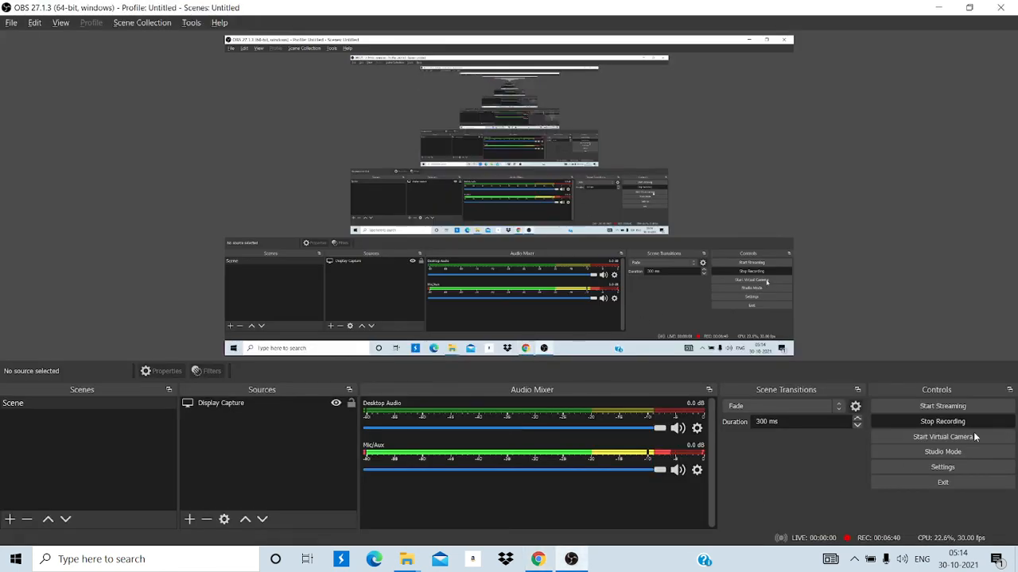